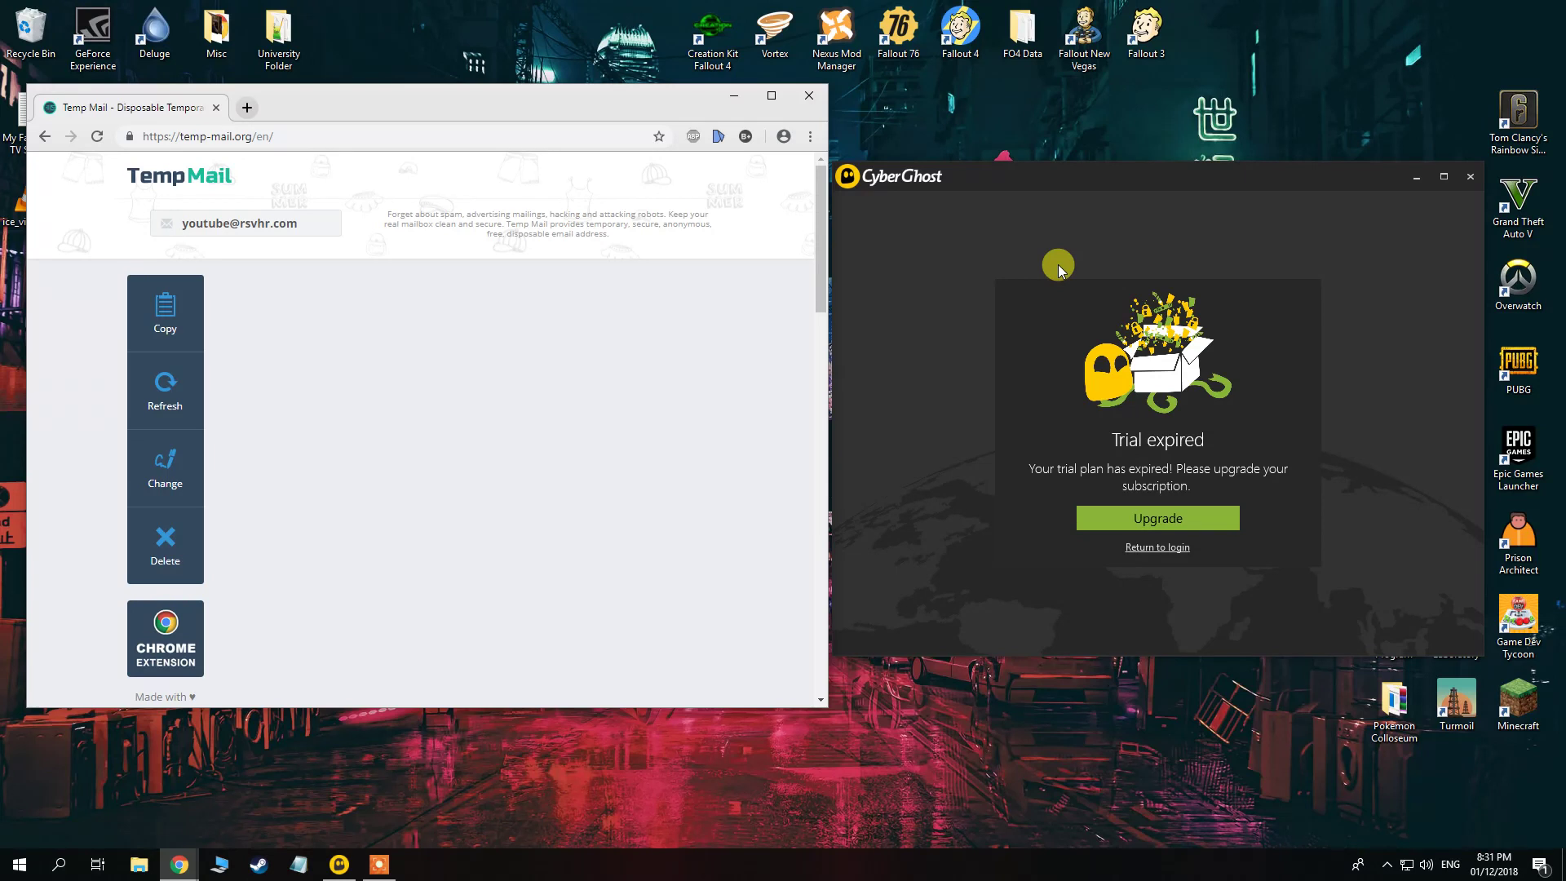
Return to login from the expired-trial notice and open CyberGhost's create-account form beside Temp Mail.
{"action": "left_click", "coordinate": [1151, 548]}
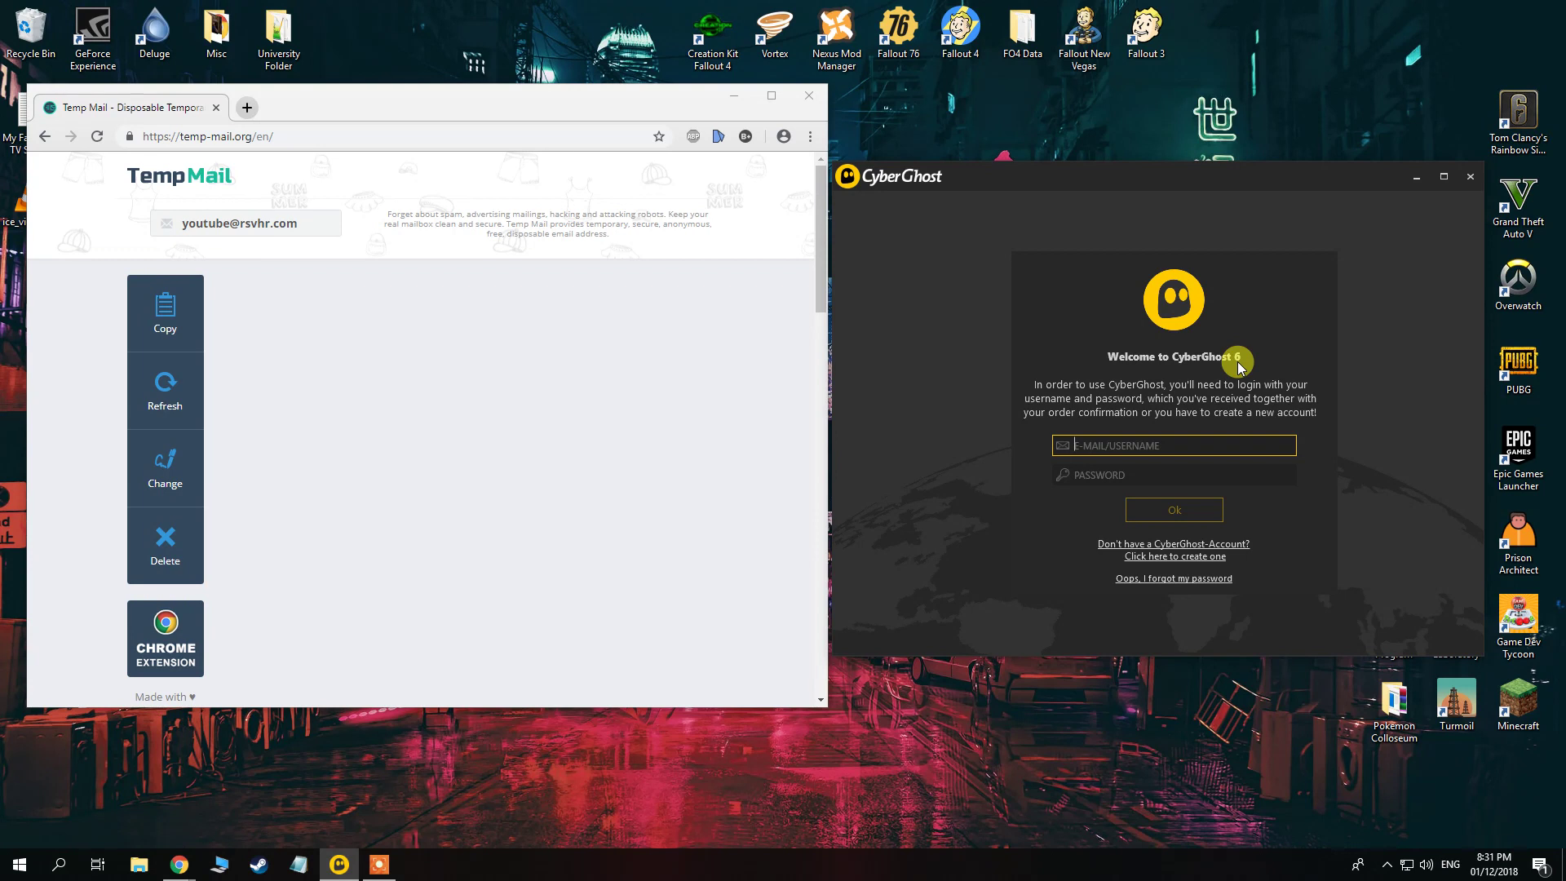
{"action": "left_click", "coordinate": [1201, 555]}
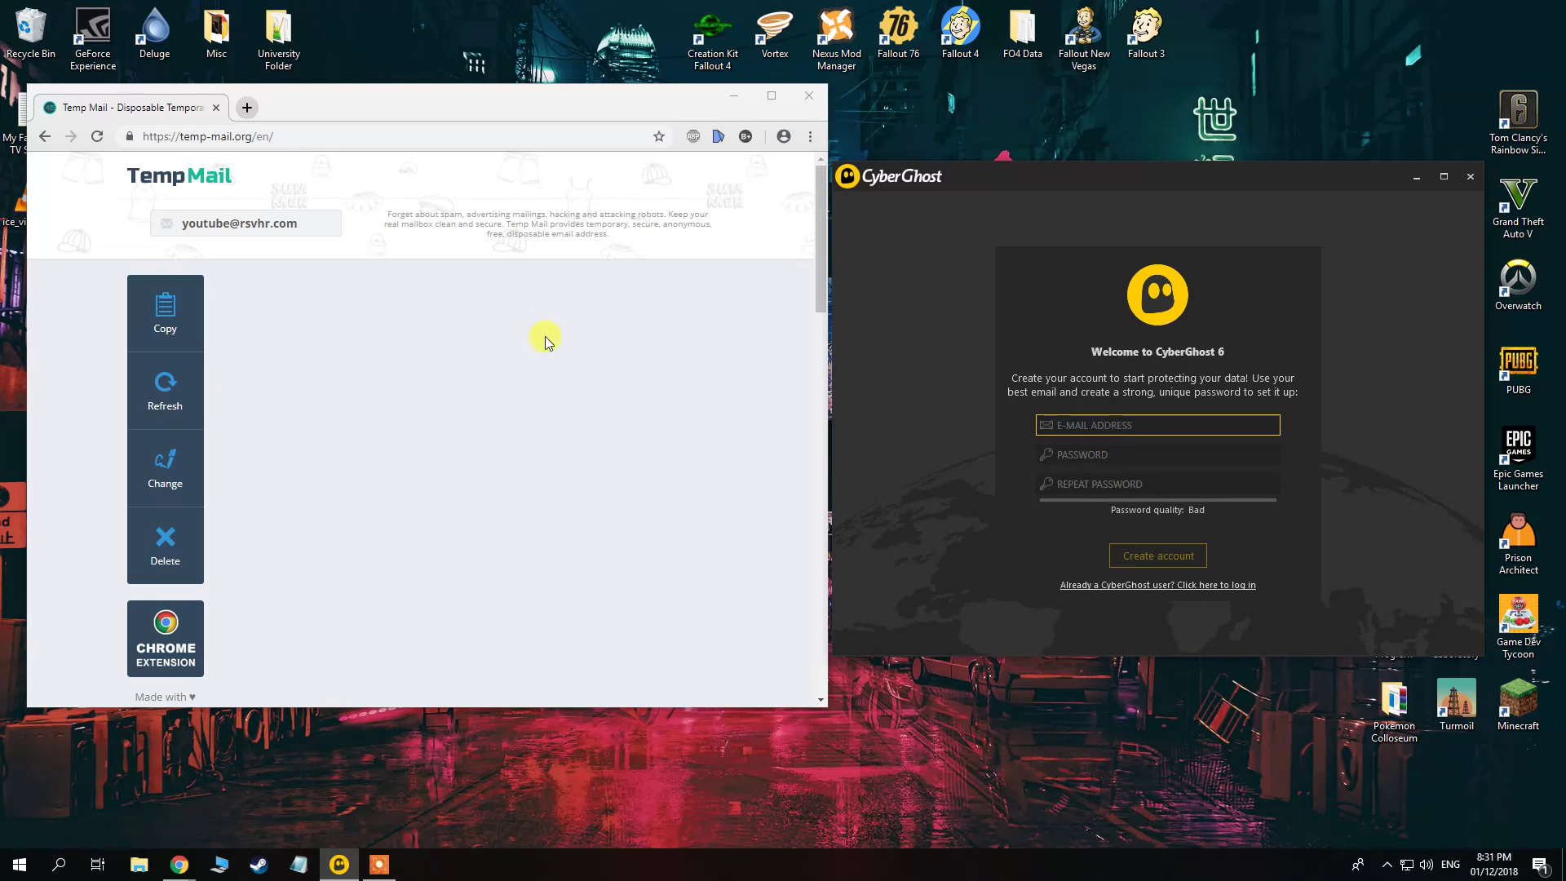
{"action": "left_click", "coordinate": [330, 137]}
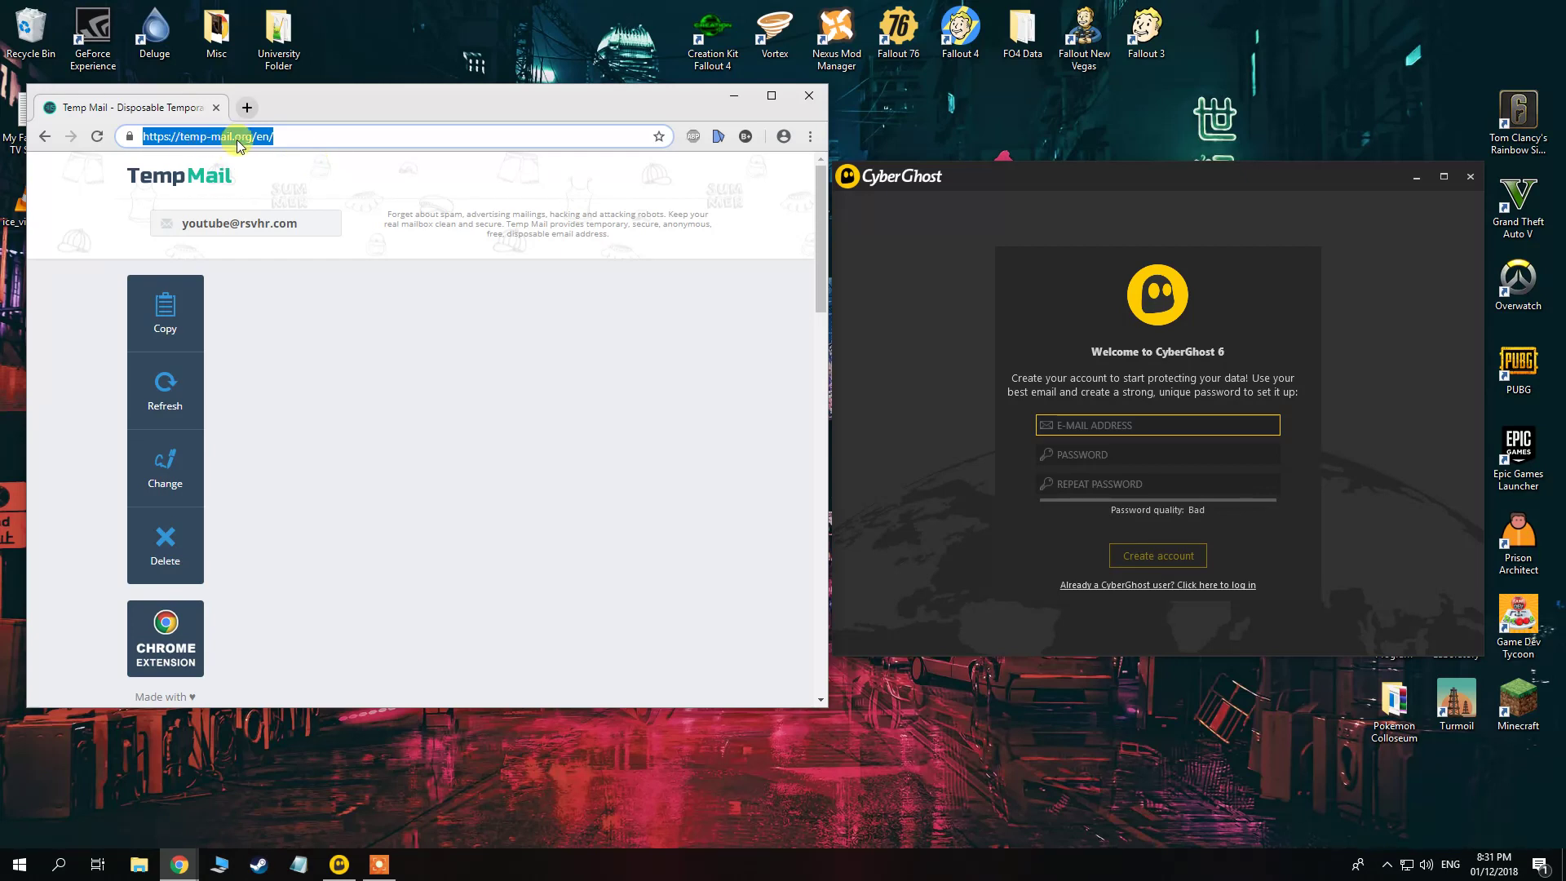
On Temp Mail's change-address page, enter the new login 'hell' and save it.
{"action": "left_click", "coordinate": [451, 199]}
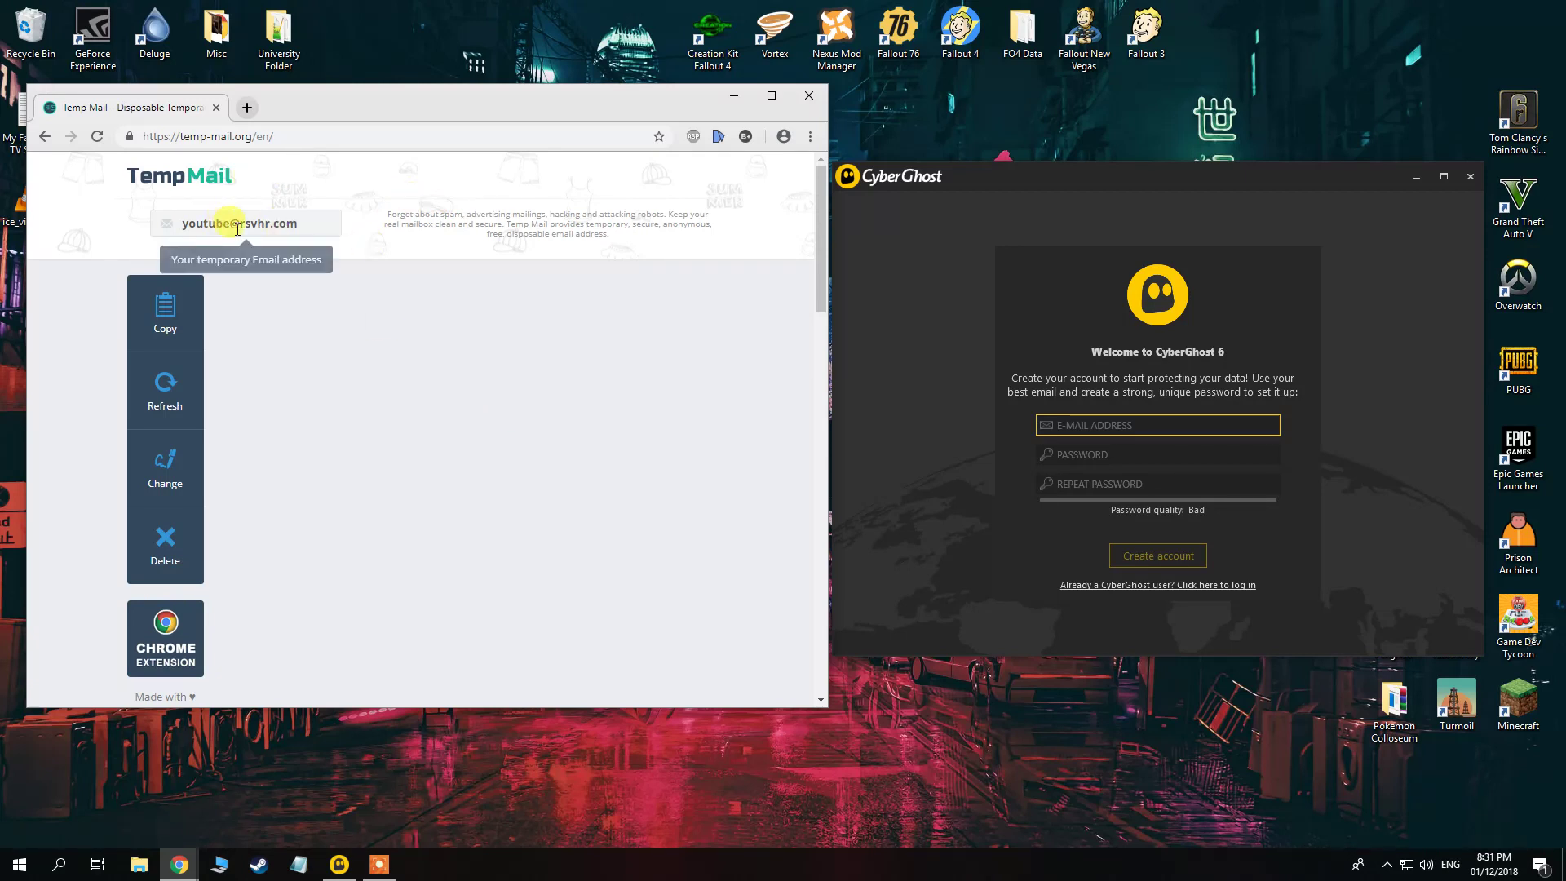
{"action": "left_click", "coordinate": [182, 455]}
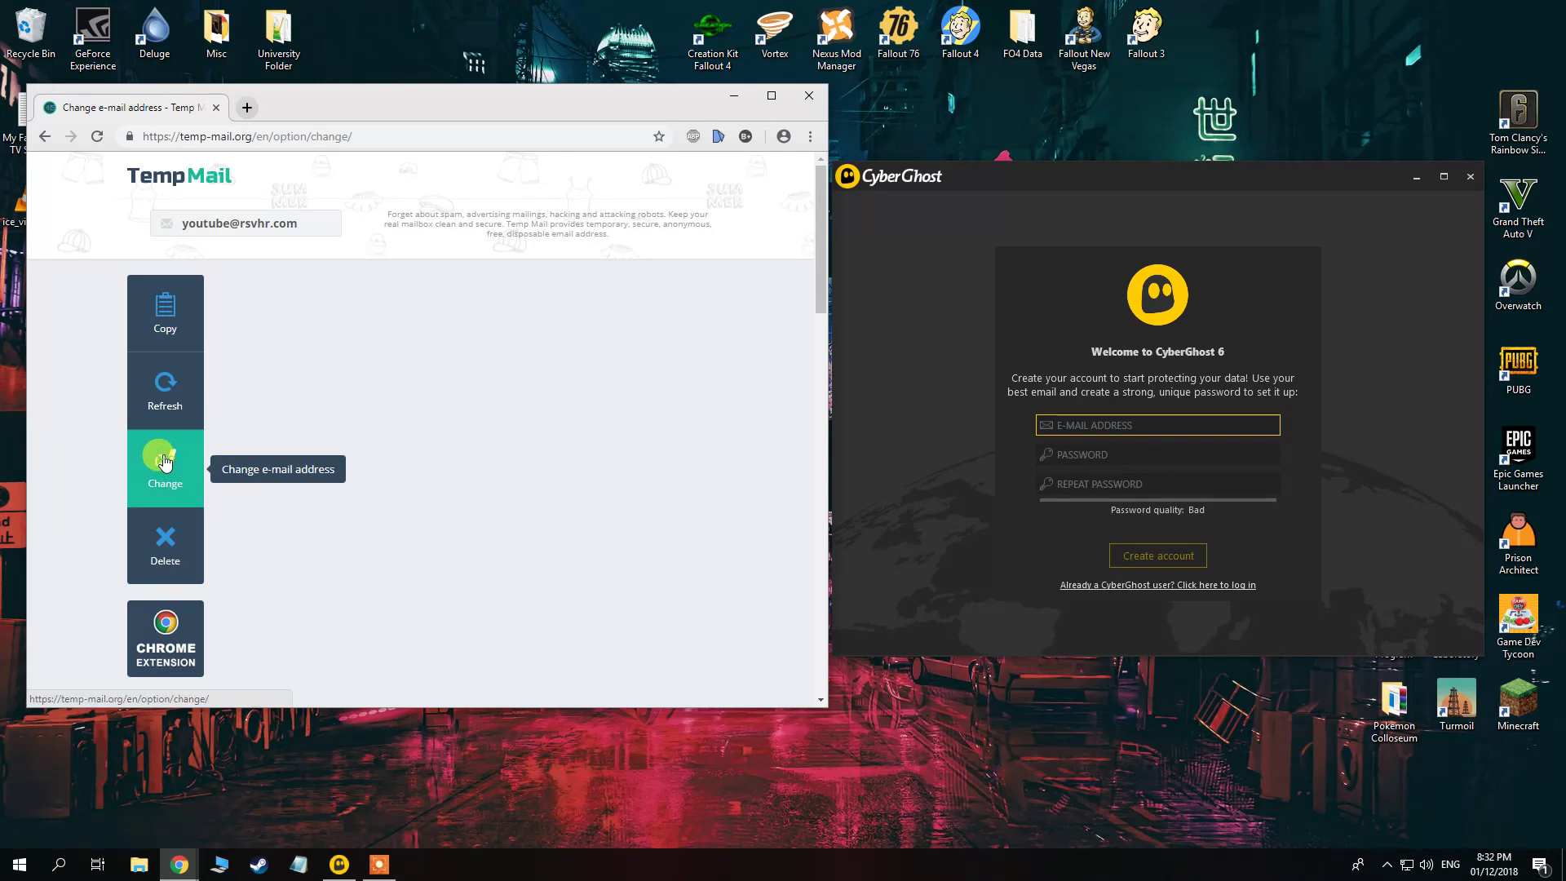
{"action": "left_click", "coordinate": [351, 136]}
{"action": "key", "text": "Return"}
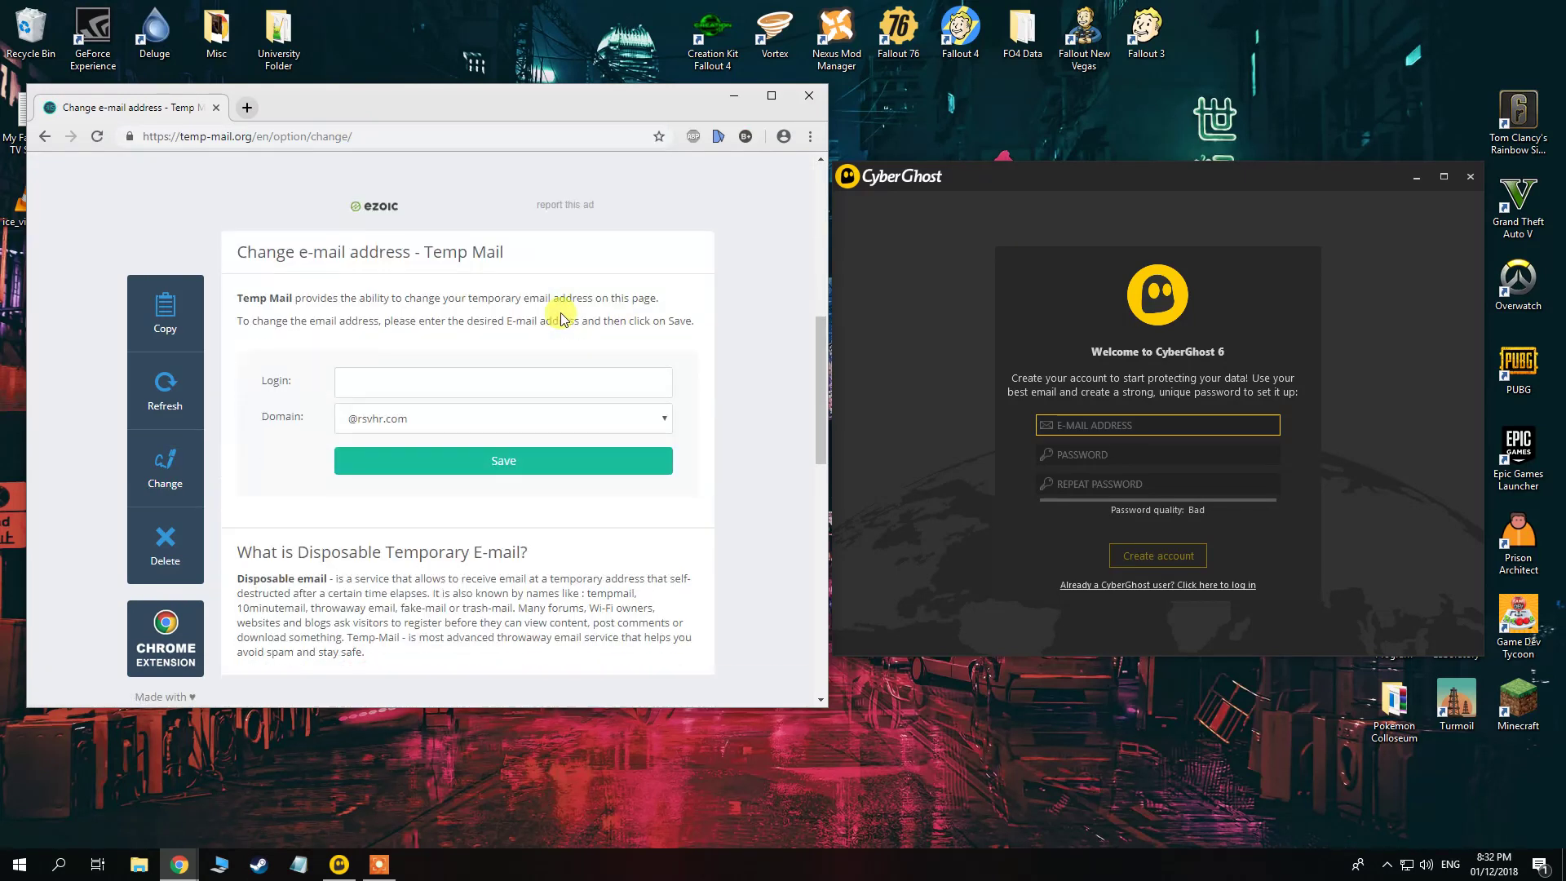
{"action": "left_click", "coordinate": [430, 381]}
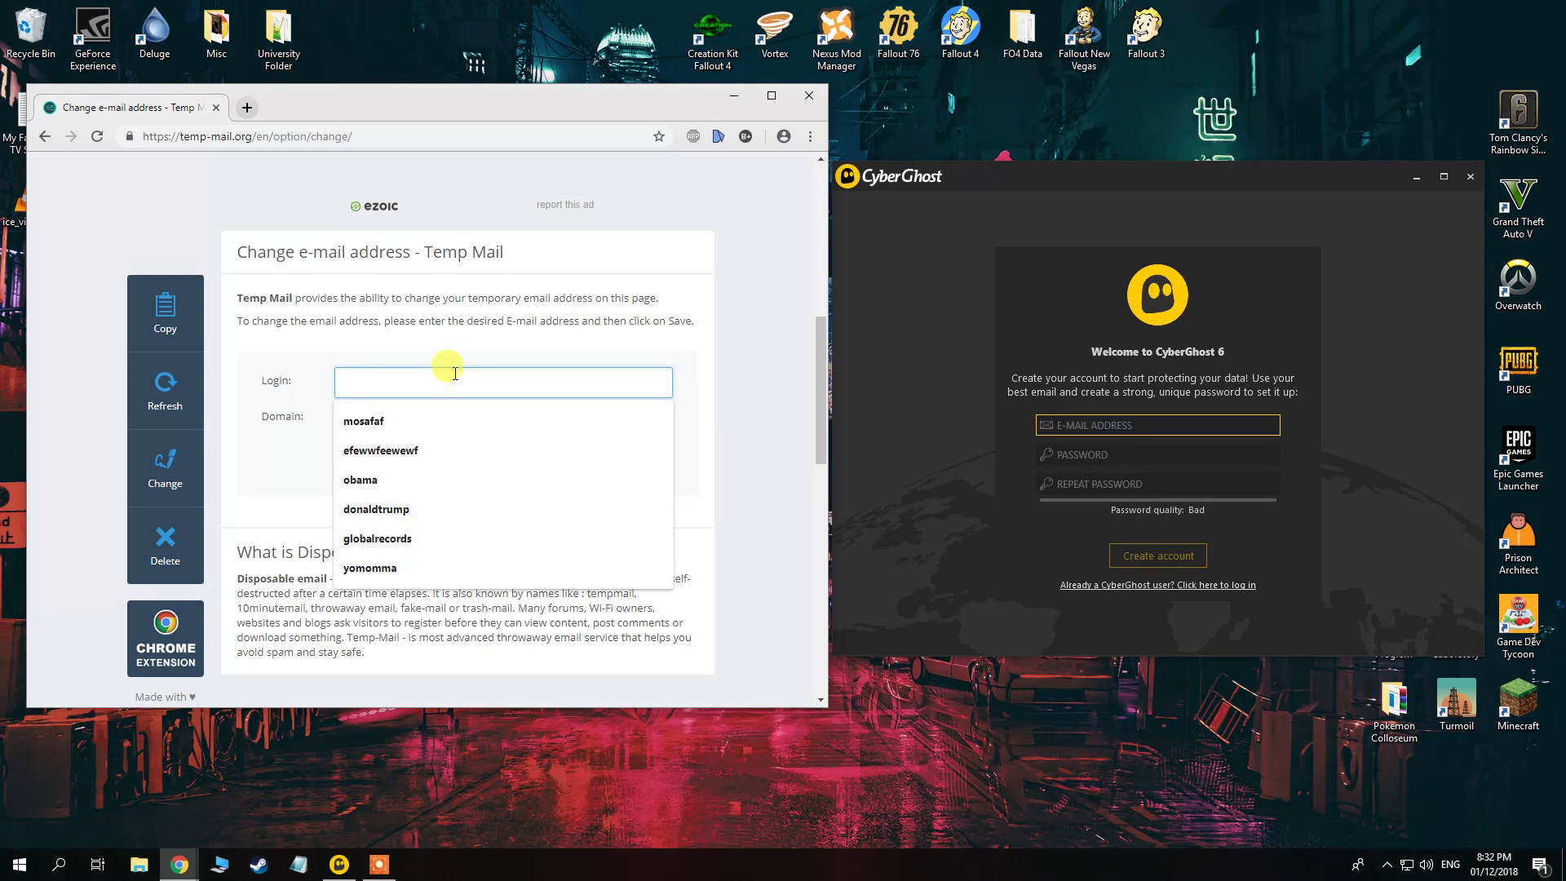
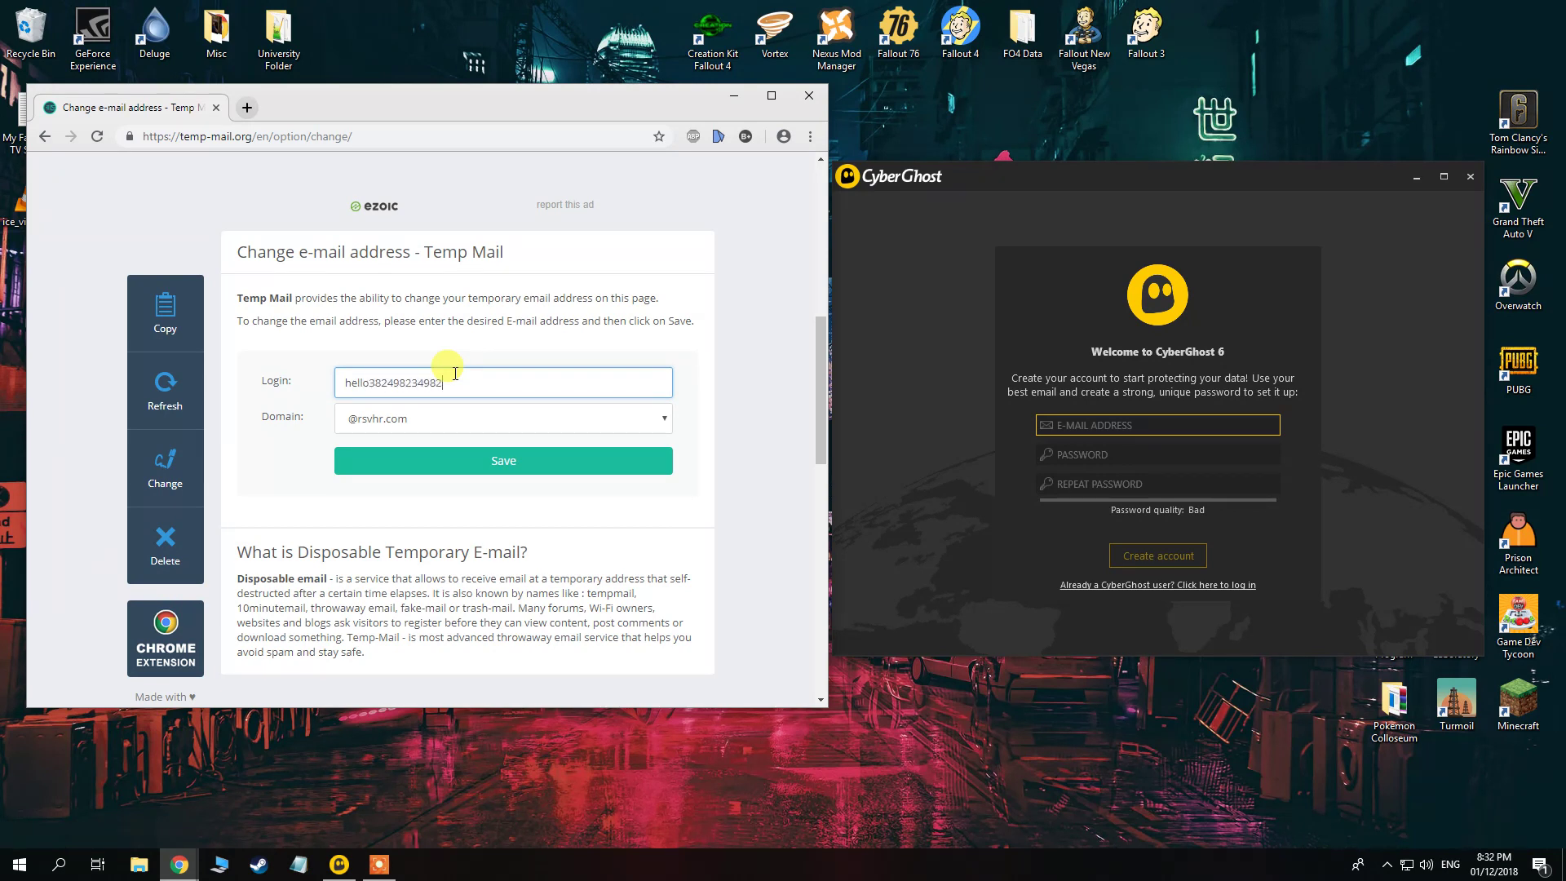
{"action": "left_click", "coordinate": [508, 454]}
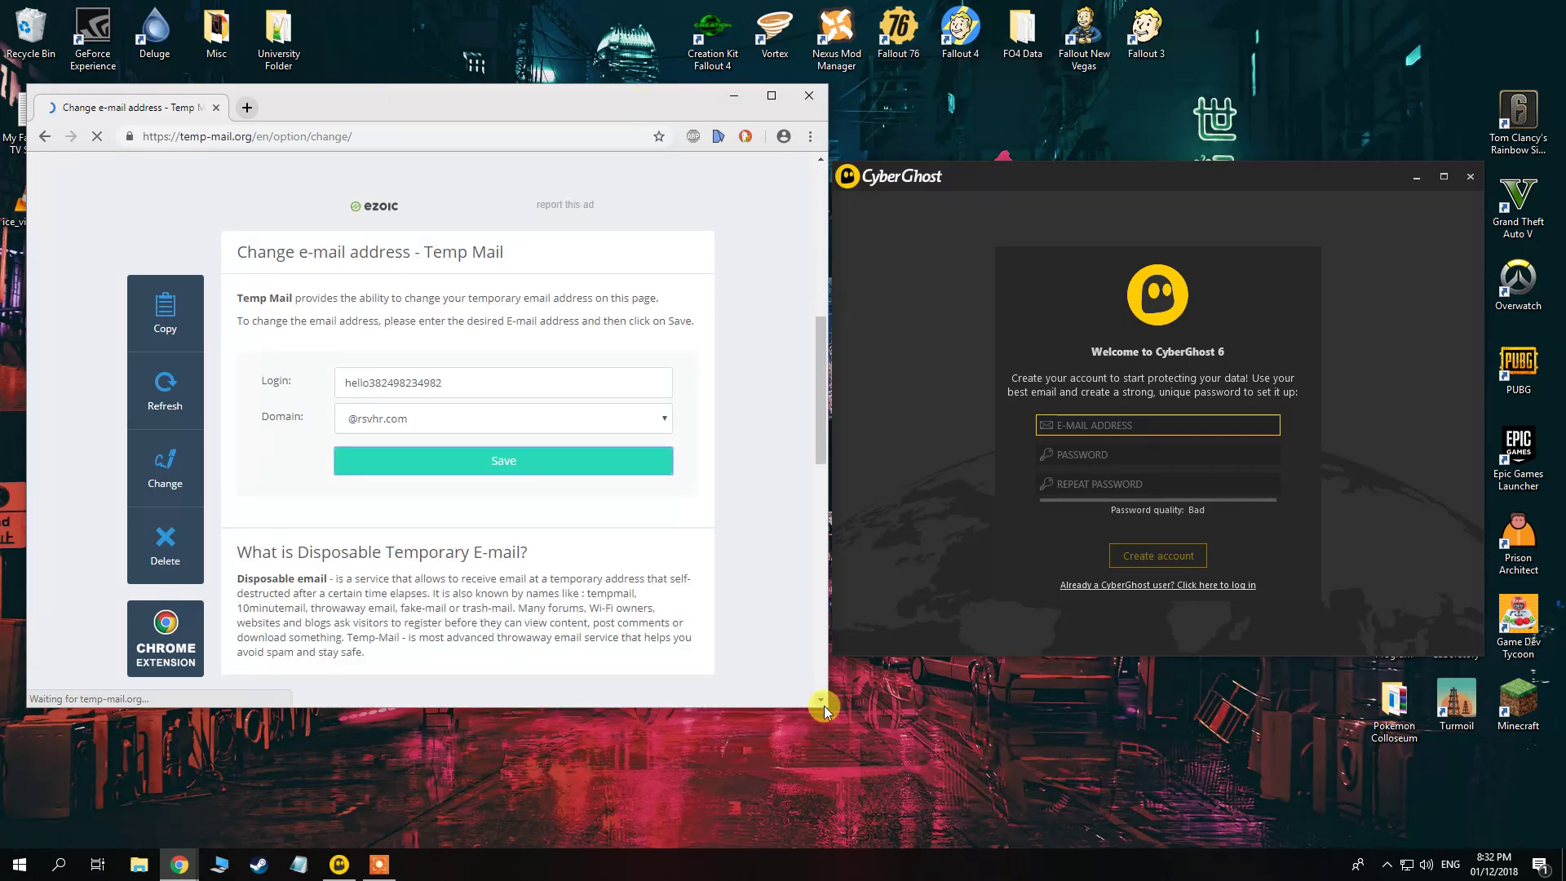
{"action": "left_click_drag", "start_coordinate": [825, 706], "coordinate": [1126, 815]}
{"action": "scroll", "coordinate": [815, 581], "scroll_direction": "up", "scroll_amount": 8}
{"action": "left_click", "coordinate": [476, 469]}
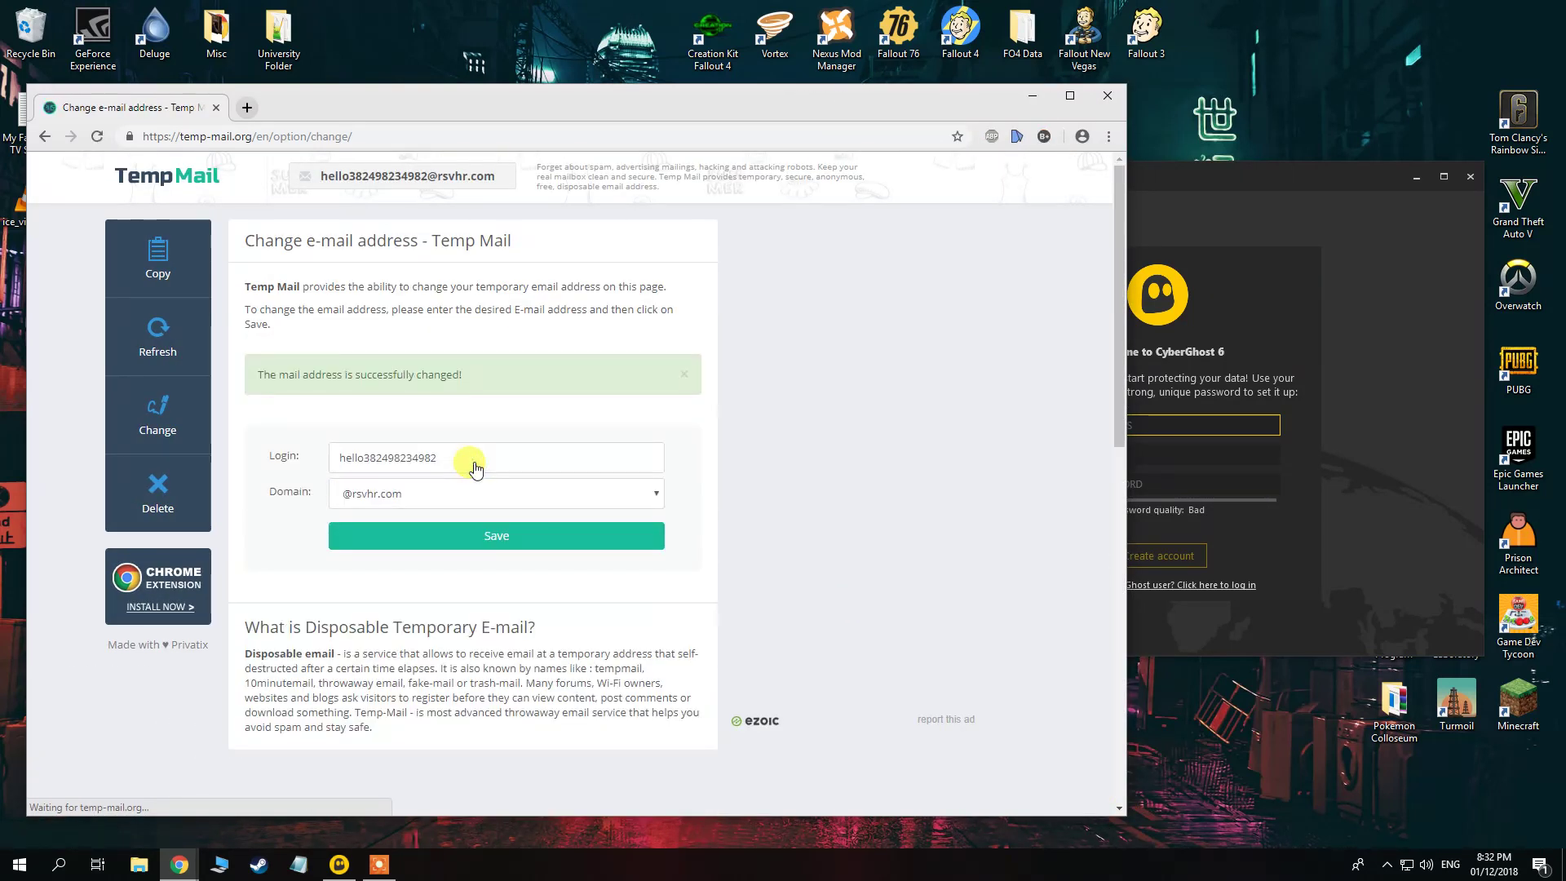
{"action": "left_click", "coordinate": [404, 175]}
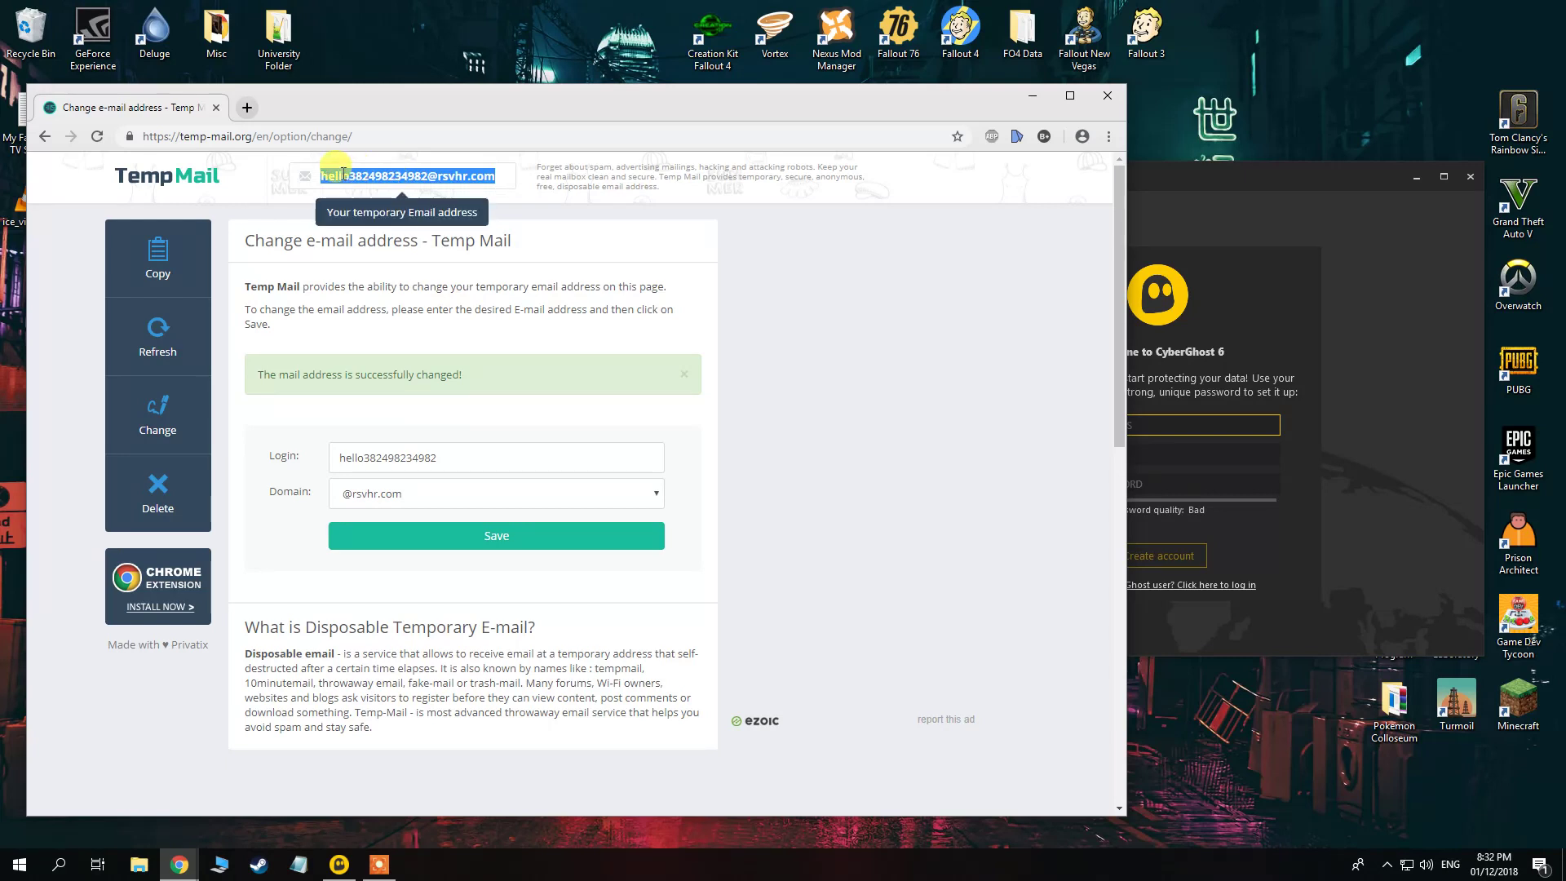
{"action": "left_click", "coordinate": [395, 493]}
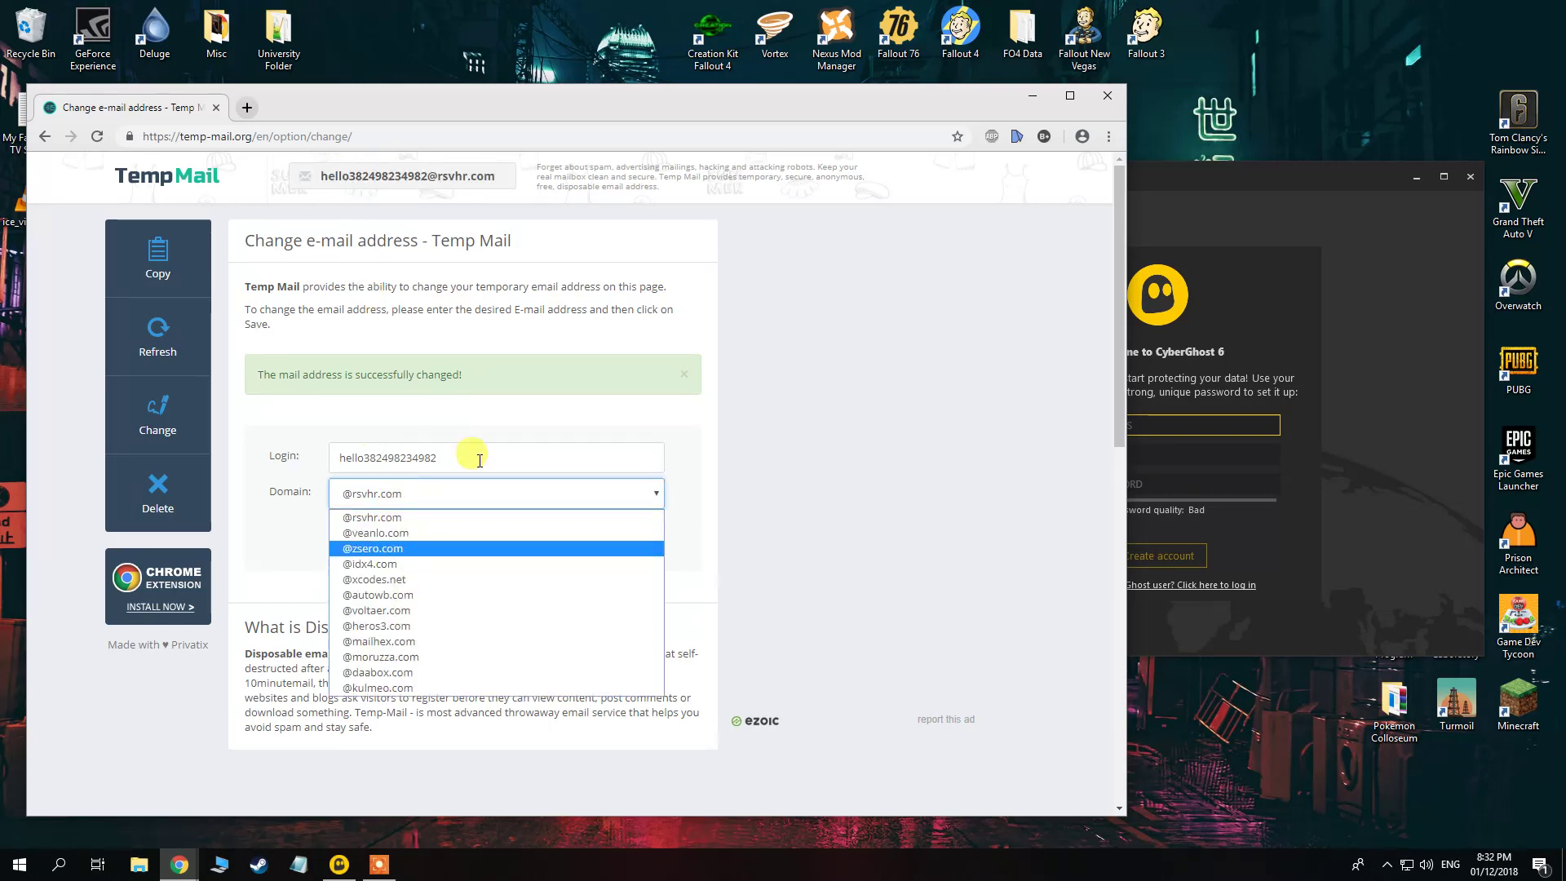
{"action": "left_click", "coordinate": [493, 443]}
{"action": "left_click_drag", "start_coordinate": [597, 102], "coordinate": [580, 96]}
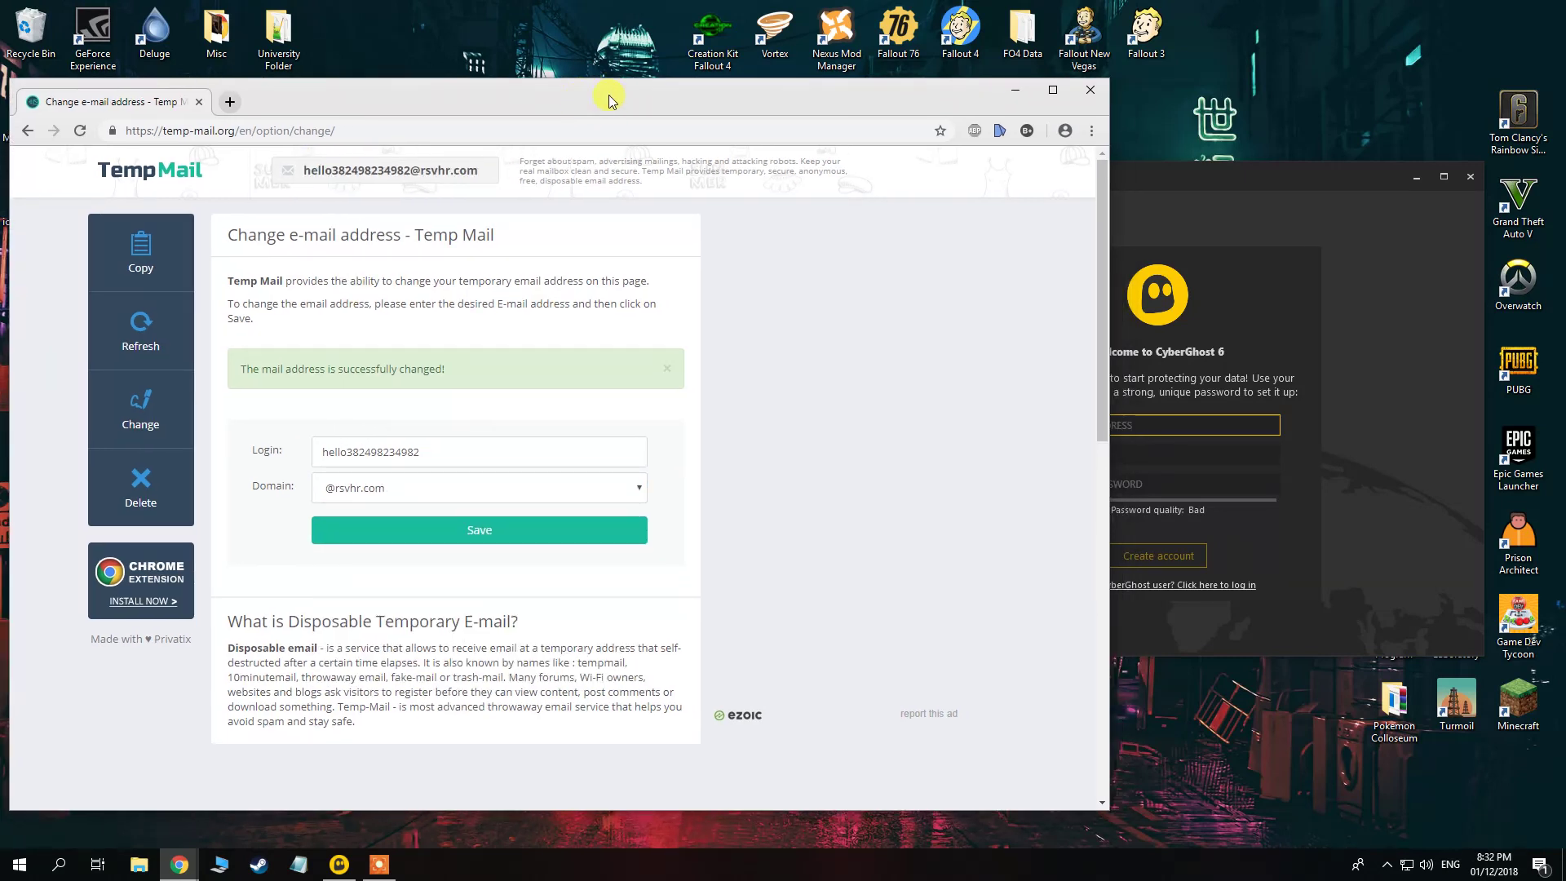
{"action": "left_click_drag", "start_coordinate": [1160, 186], "coordinate": [1163, 182]}
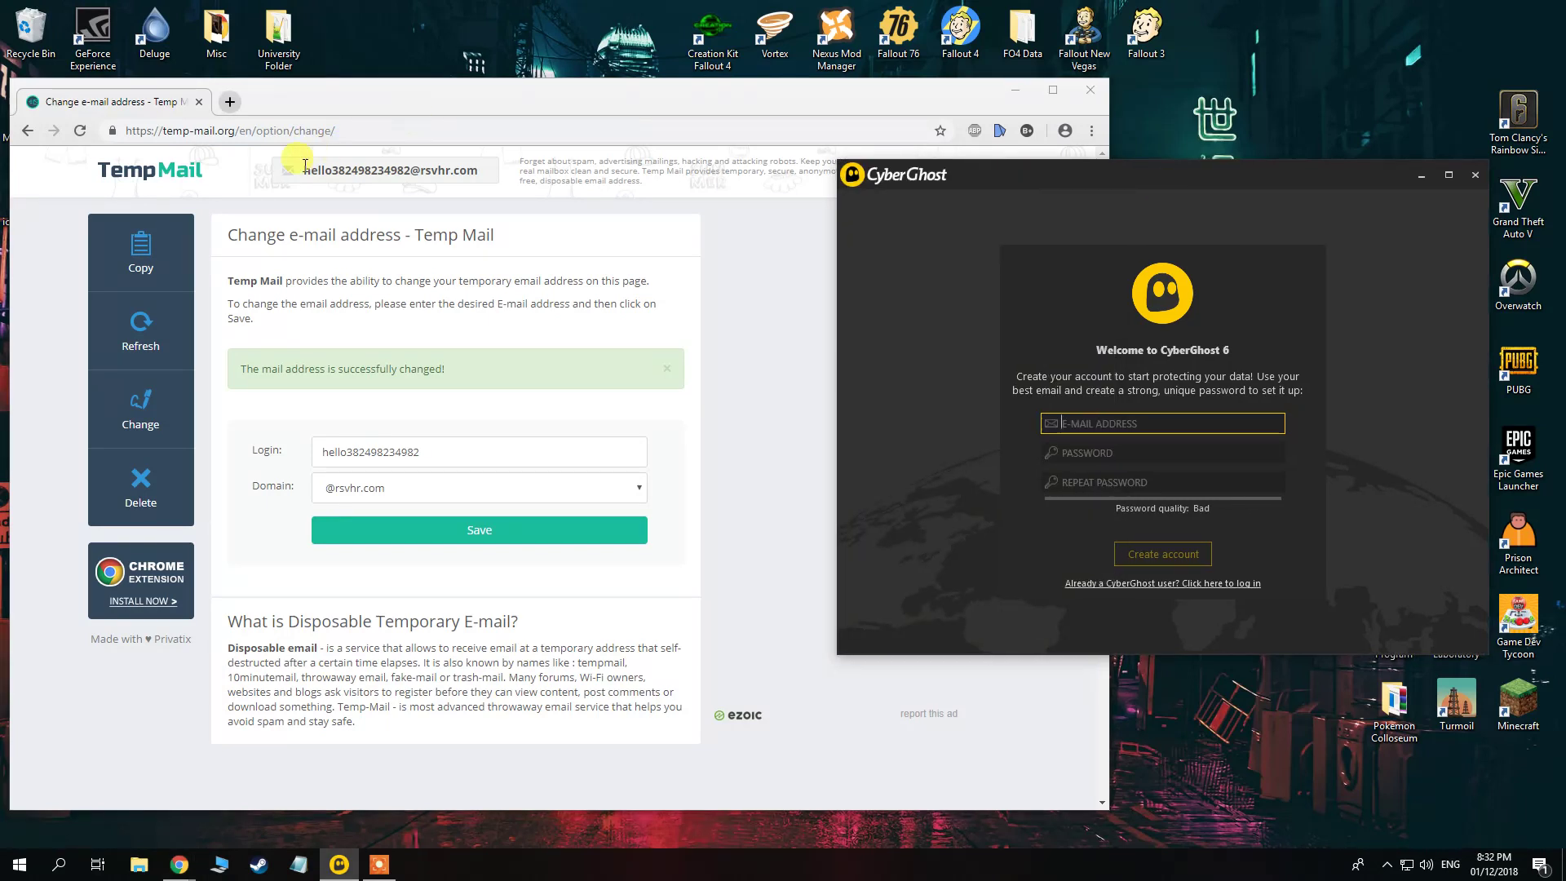
Copy the temporary address from Temp Mail into CyberGhost's e-mail field.
{"action": "left_click", "coordinate": [364, 170]}
{"action": "right_click", "coordinate": [373, 173]}
{"action": "left_click", "coordinate": [420, 190]}
{"action": "left_click", "coordinate": [1172, 223]}
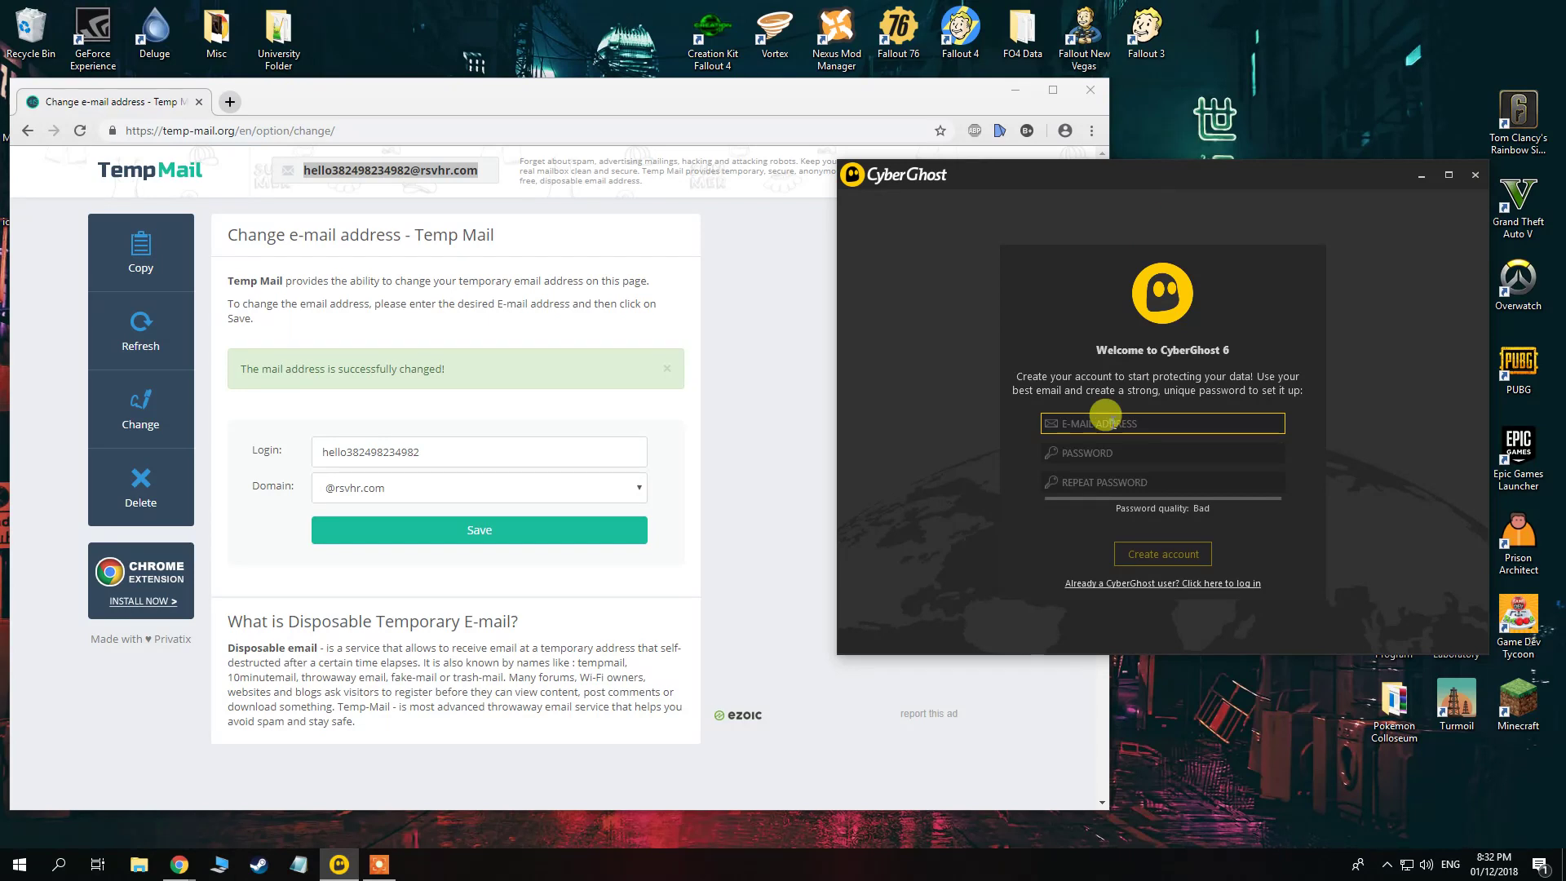
{"action": "right_click", "coordinate": [1106, 415]}
{"action": "left_click", "coordinate": [1102, 444]}
Enter the account password and its repetition, retyping both fields.
{"action": "left_click", "coordinate": [1102, 445]}
{"action": "type", "text": "*********"}
{"action": "key", "text": "Tab"}
{"action": "type", "text": "**"}
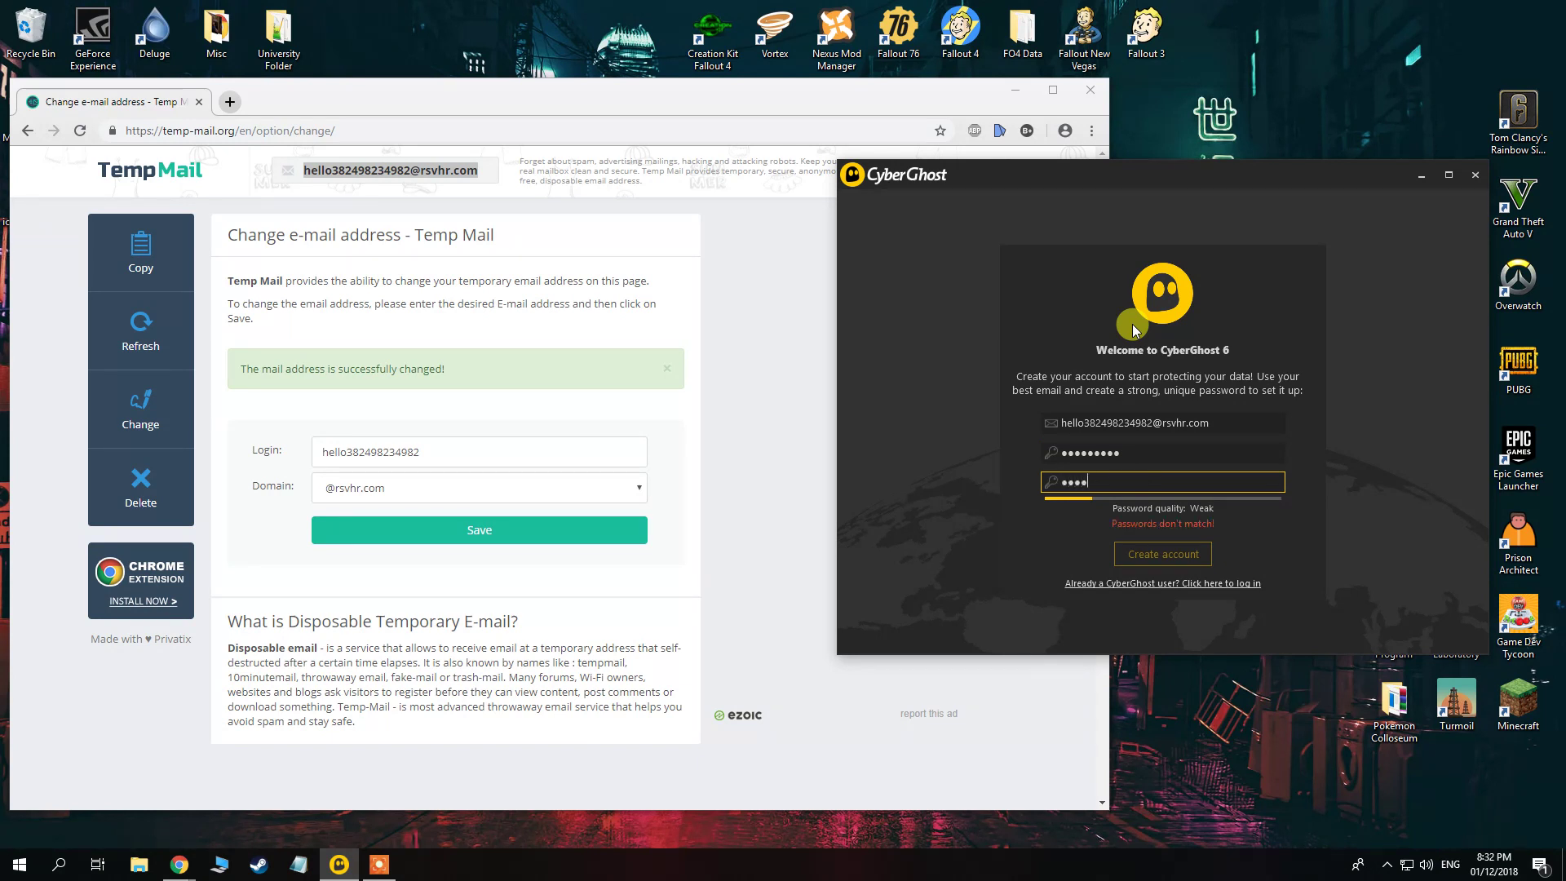
{"action": "type", "text": "*******"}
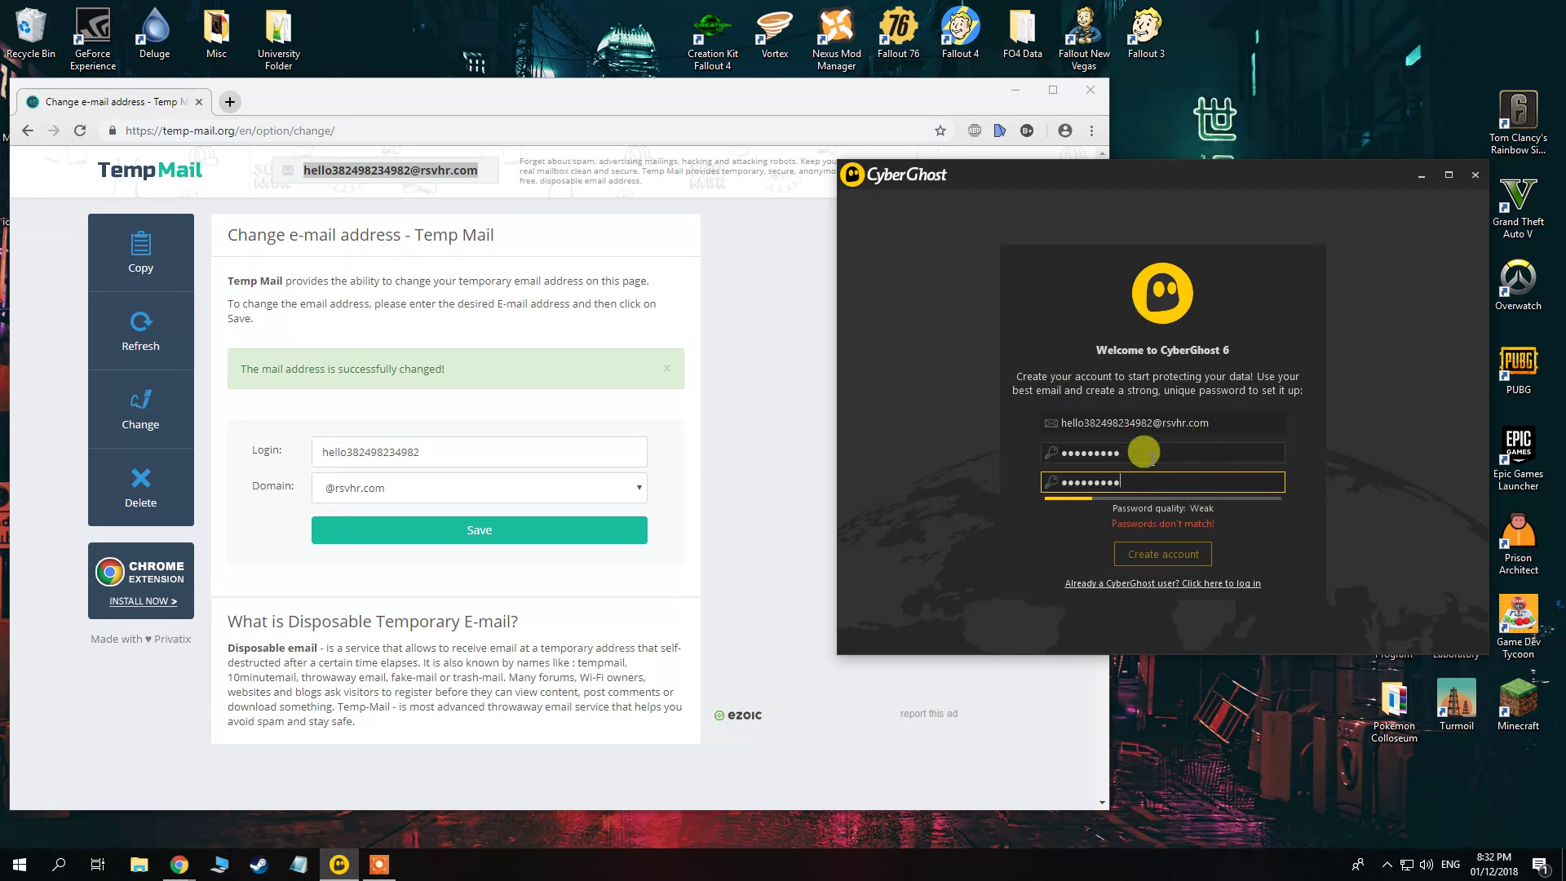
{"action": "double_click", "coordinate": [1164, 448]}
{"action": "key", "text": "BackSpace"}
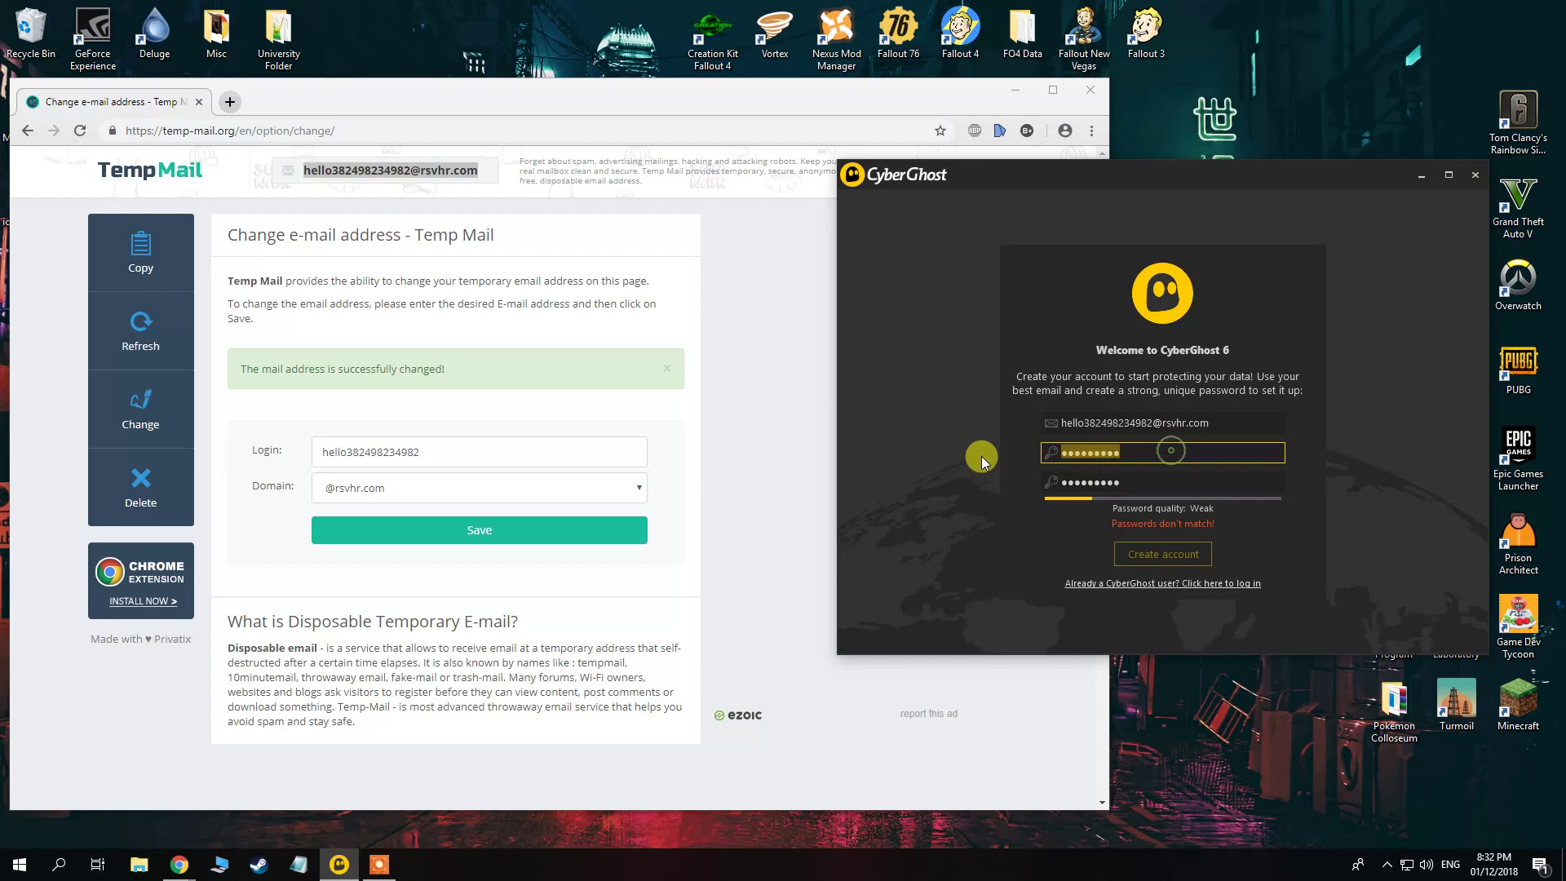
{"action": "type", "text": "*********"}
{"action": "double_click", "coordinate": [1188, 479]}
{"action": "key", "text": "BackSpace"}
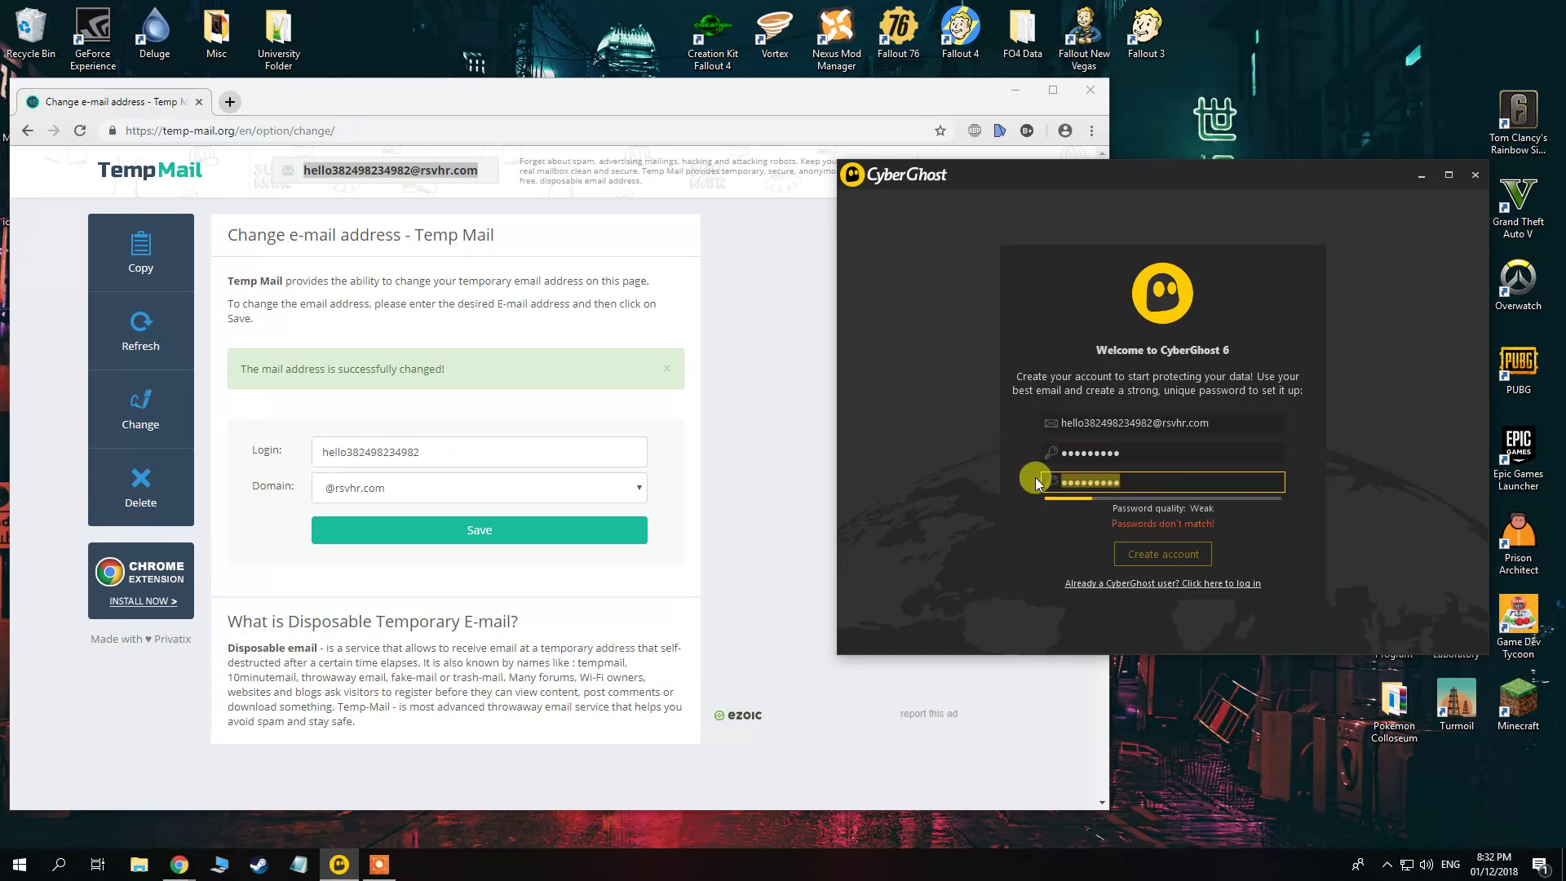
{"action": "type", "text": "*********"}
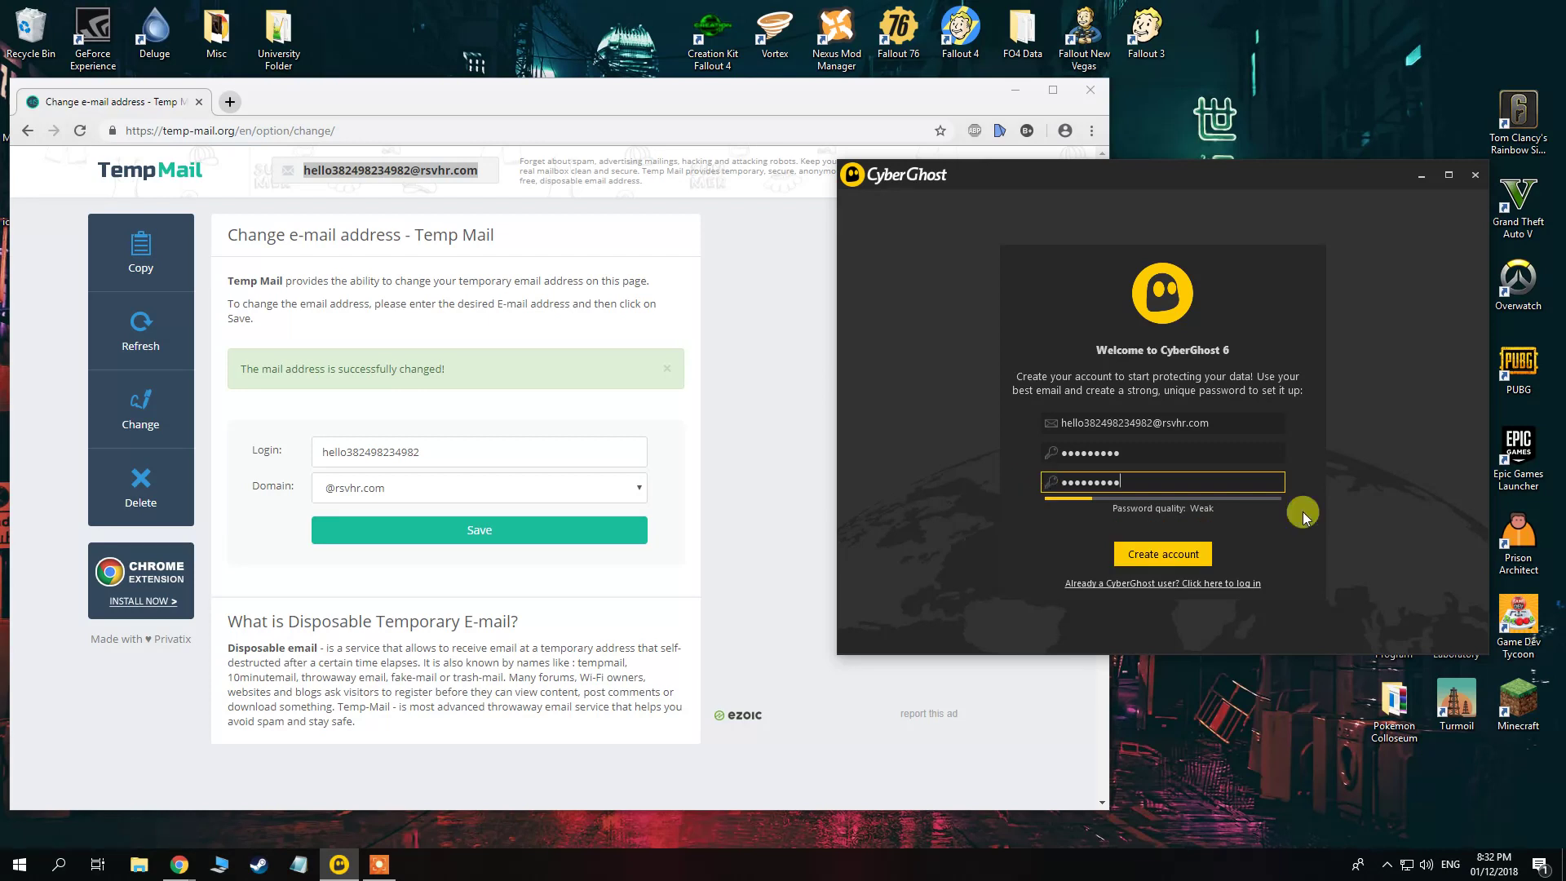
Create the CyberGhost account and start the free trial.
{"action": "left_click", "coordinate": [1153, 552]}
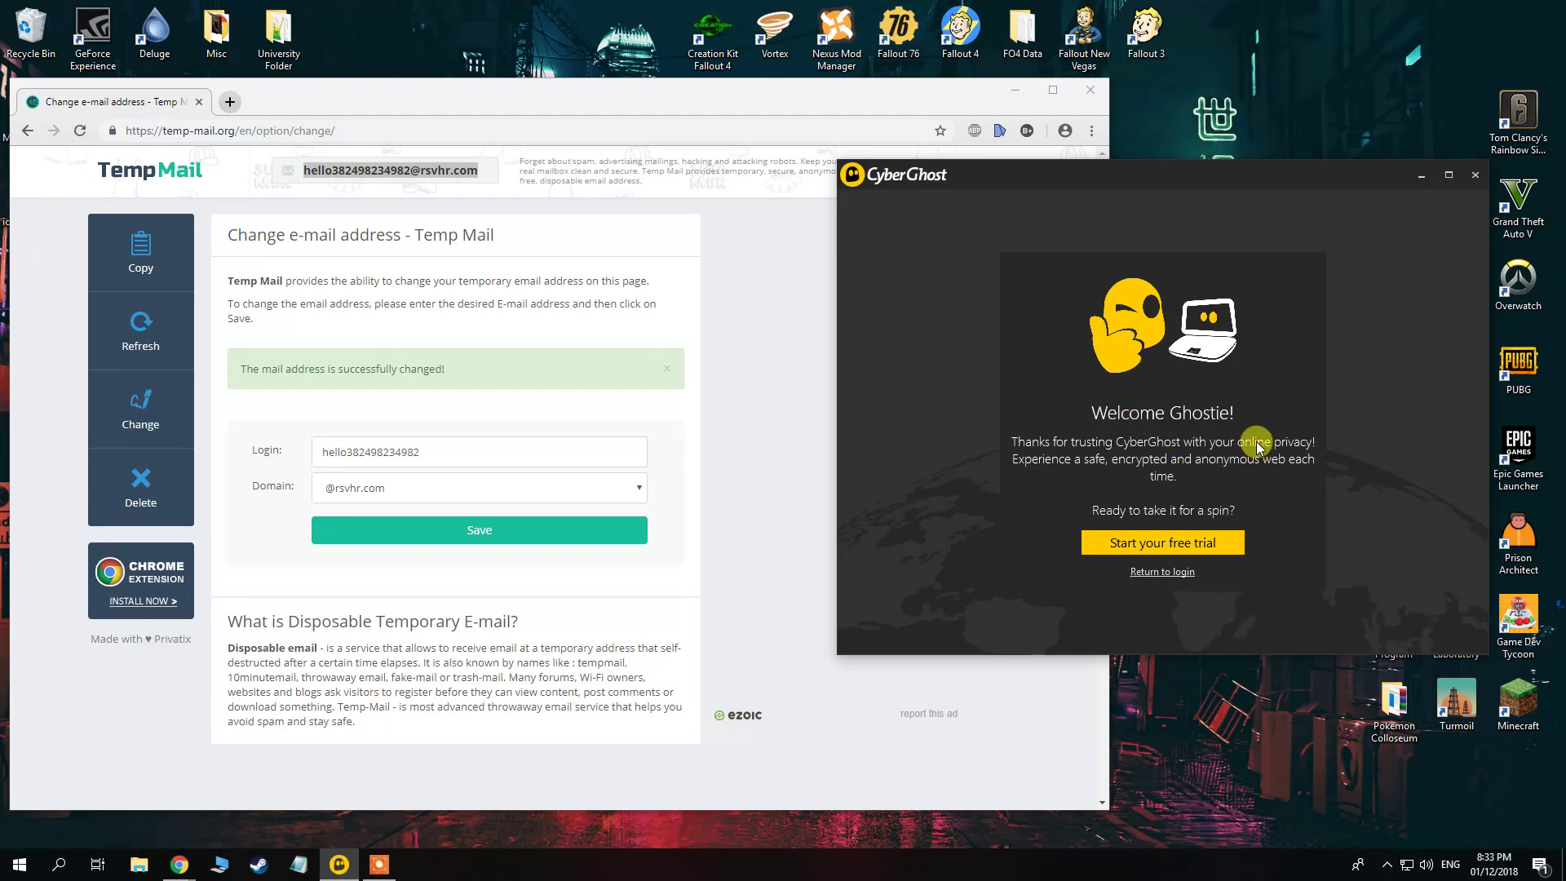
{"action": "left_click", "coordinate": [1173, 544]}
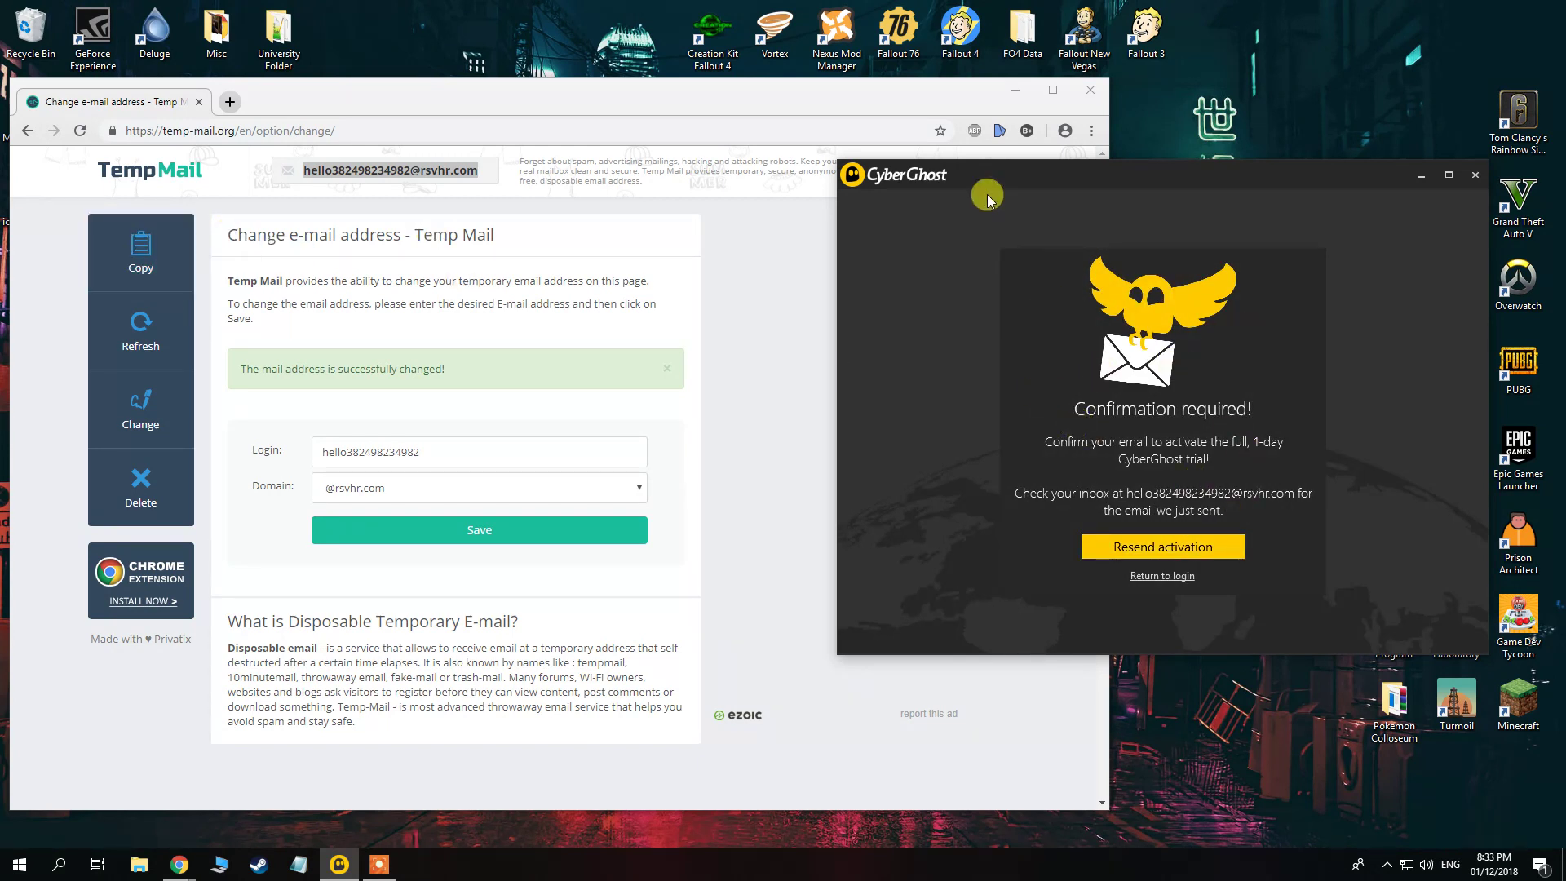
{"action": "left_click_drag", "start_coordinate": [1109, 115], "coordinate": [838, 118]}
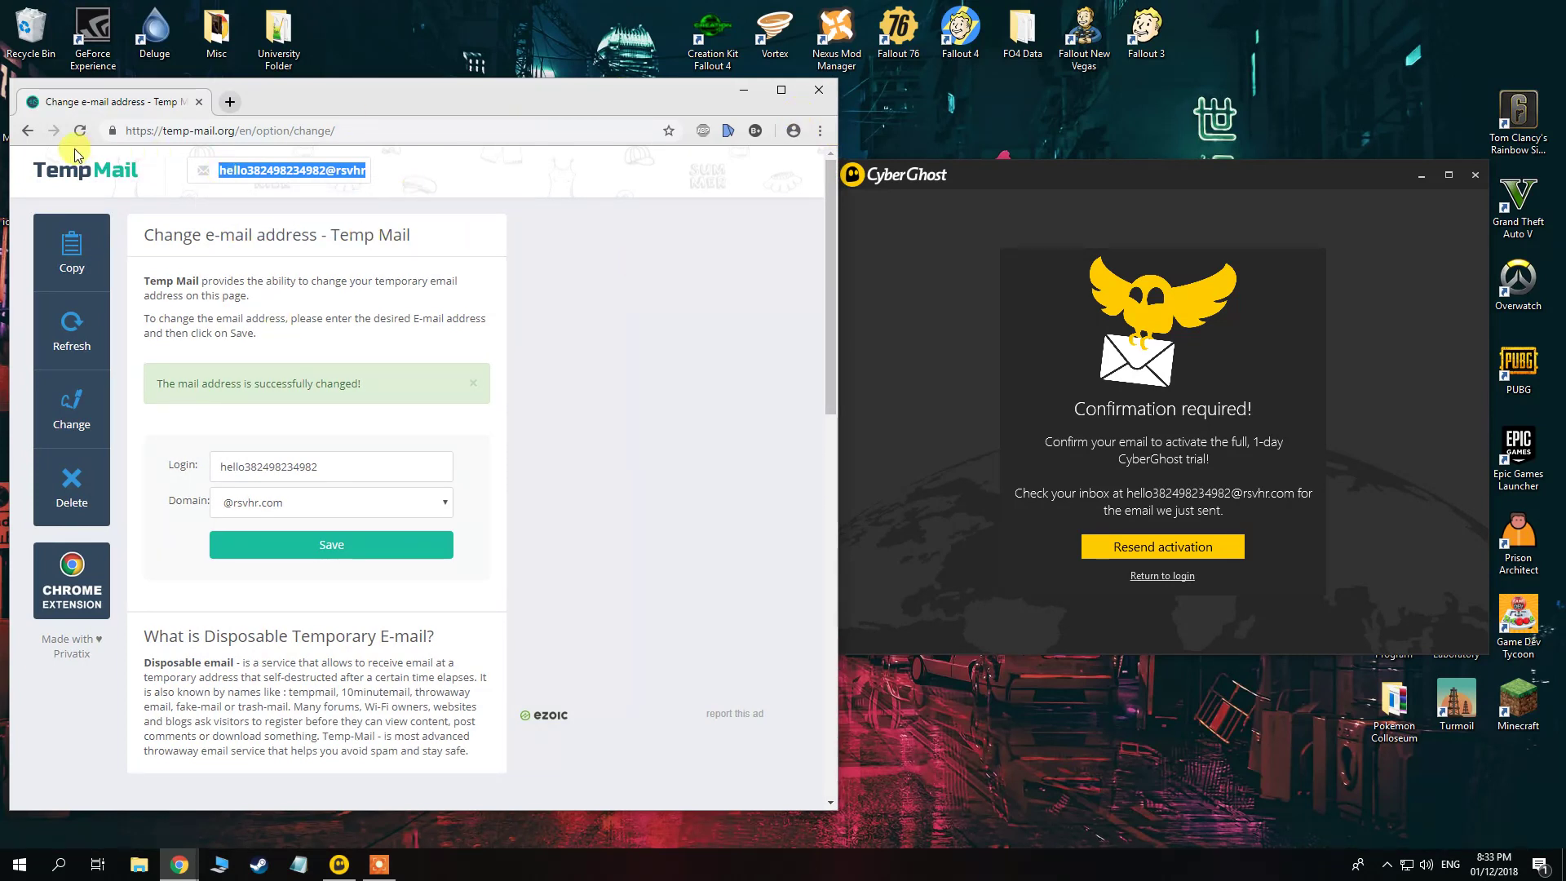
Open CyberGhost's confirmation e-mail in the Temp Mail inbox and activate the trial from it.
{"action": "left_click", "coordinate": [89, 177]}
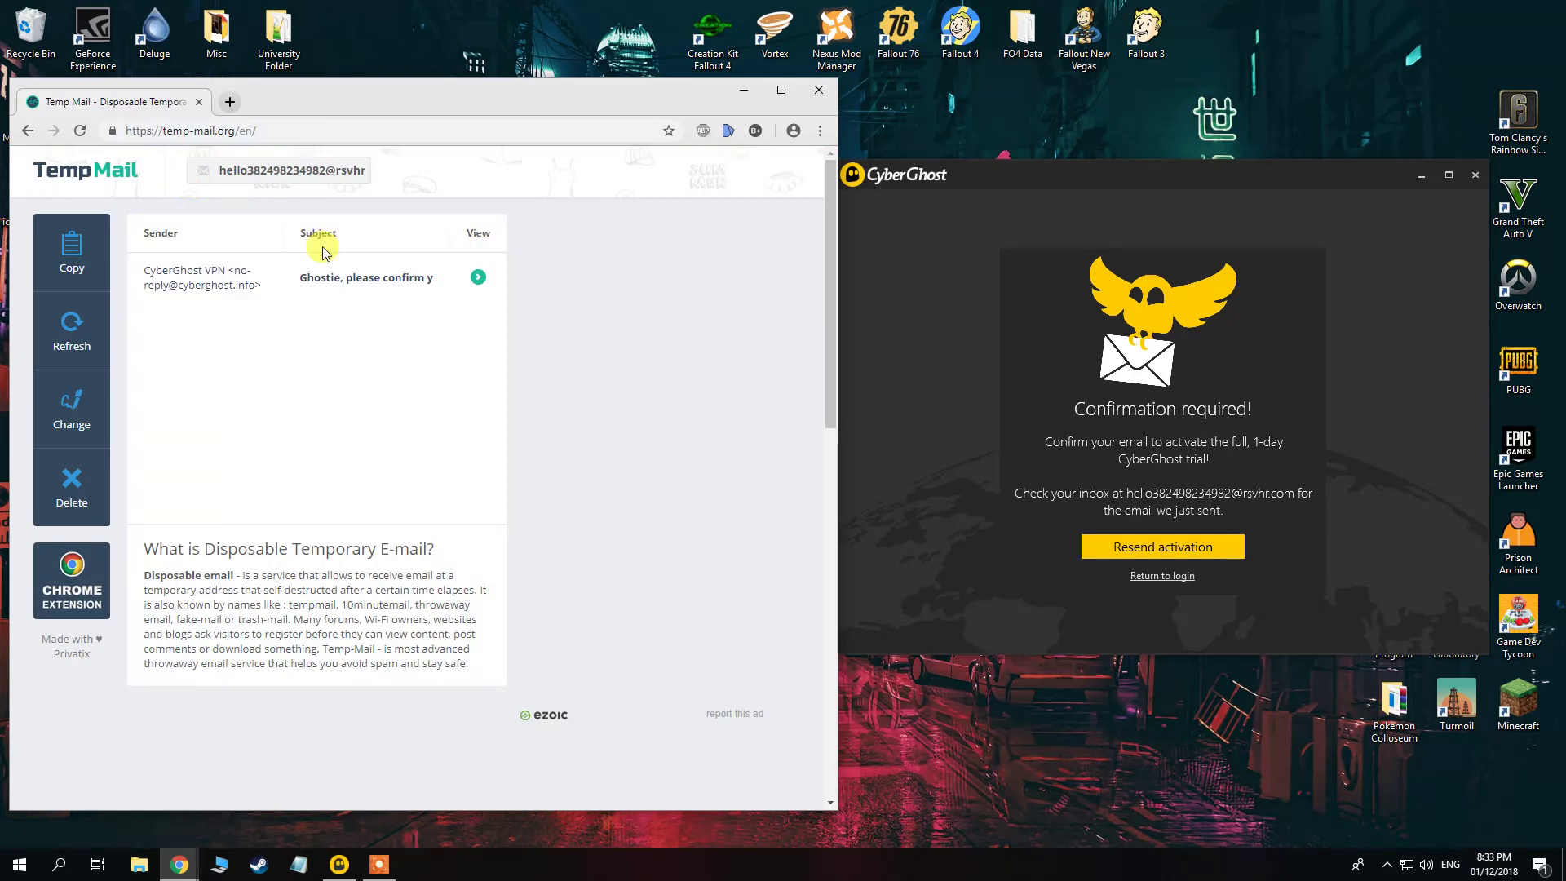
{"action": "left_click", "coordinate": [186, 281]}
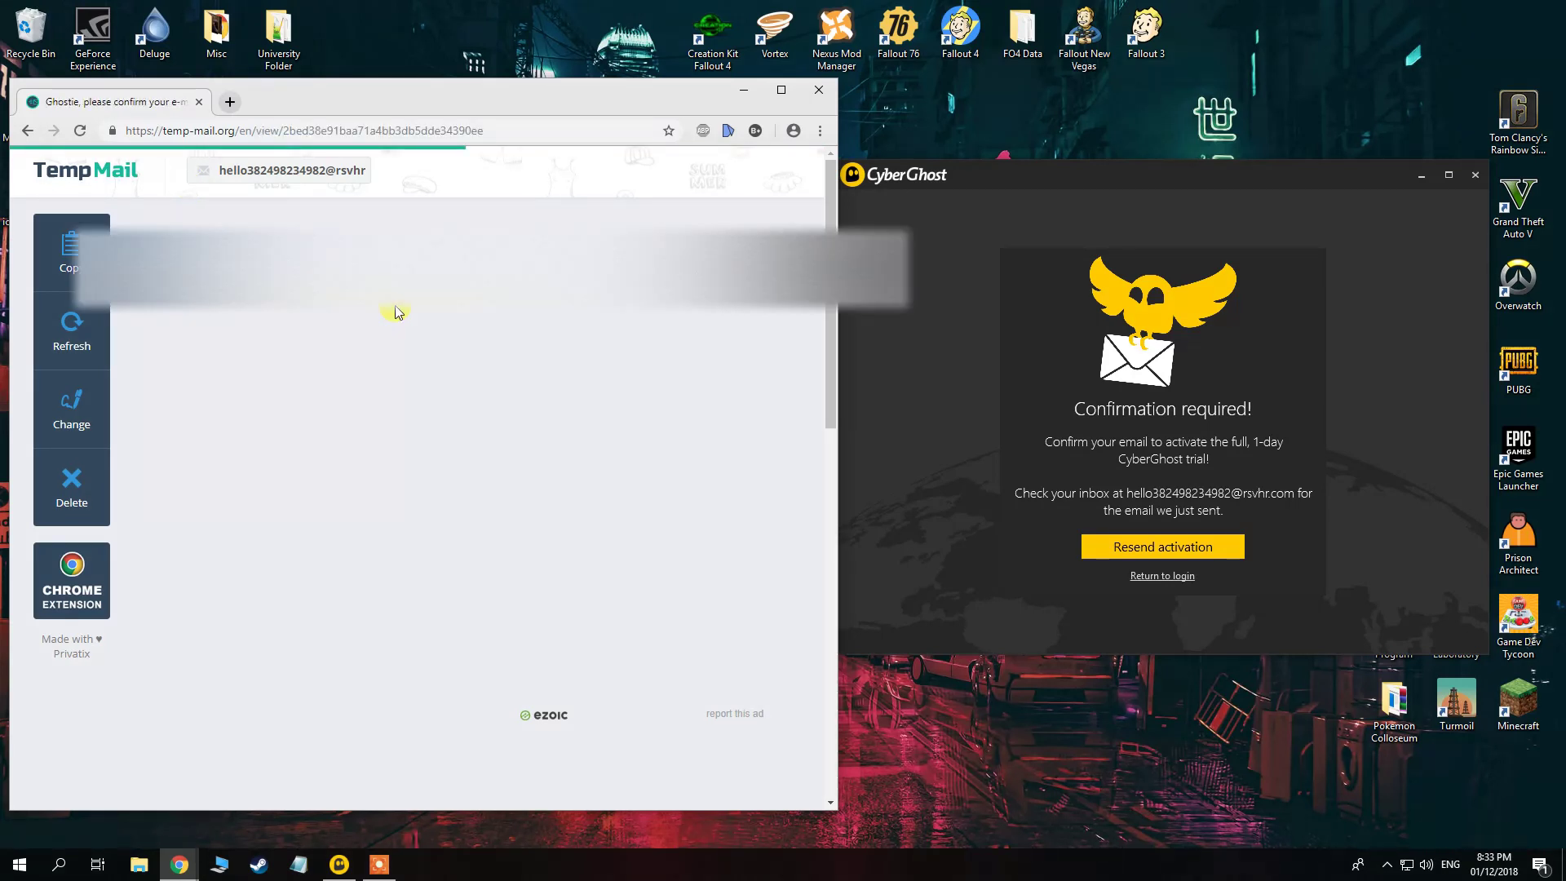
{"action": "scroll", "coordinate": [408, 489], "scroll_direction": "down", "scroll_amount": 1}
{"action": "left_click", "coordinate": [349, 602]}
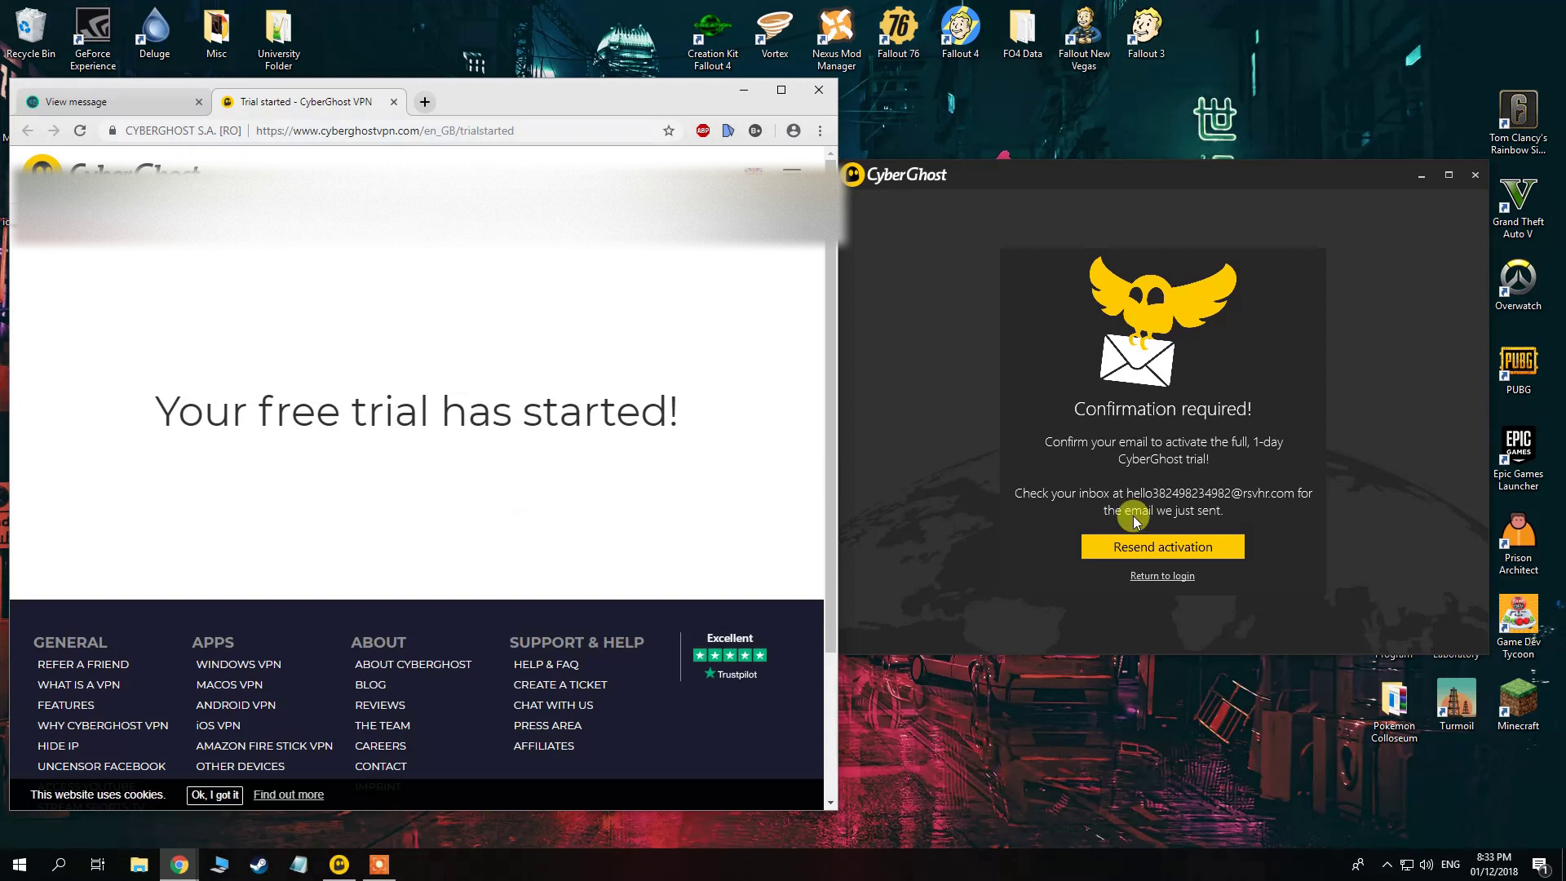
Return to login to reach the dashboard with 23 hours of trial left, then close the trial page back to the inbox.
{"action": "left_click", "coordinate": [1177, 577]}
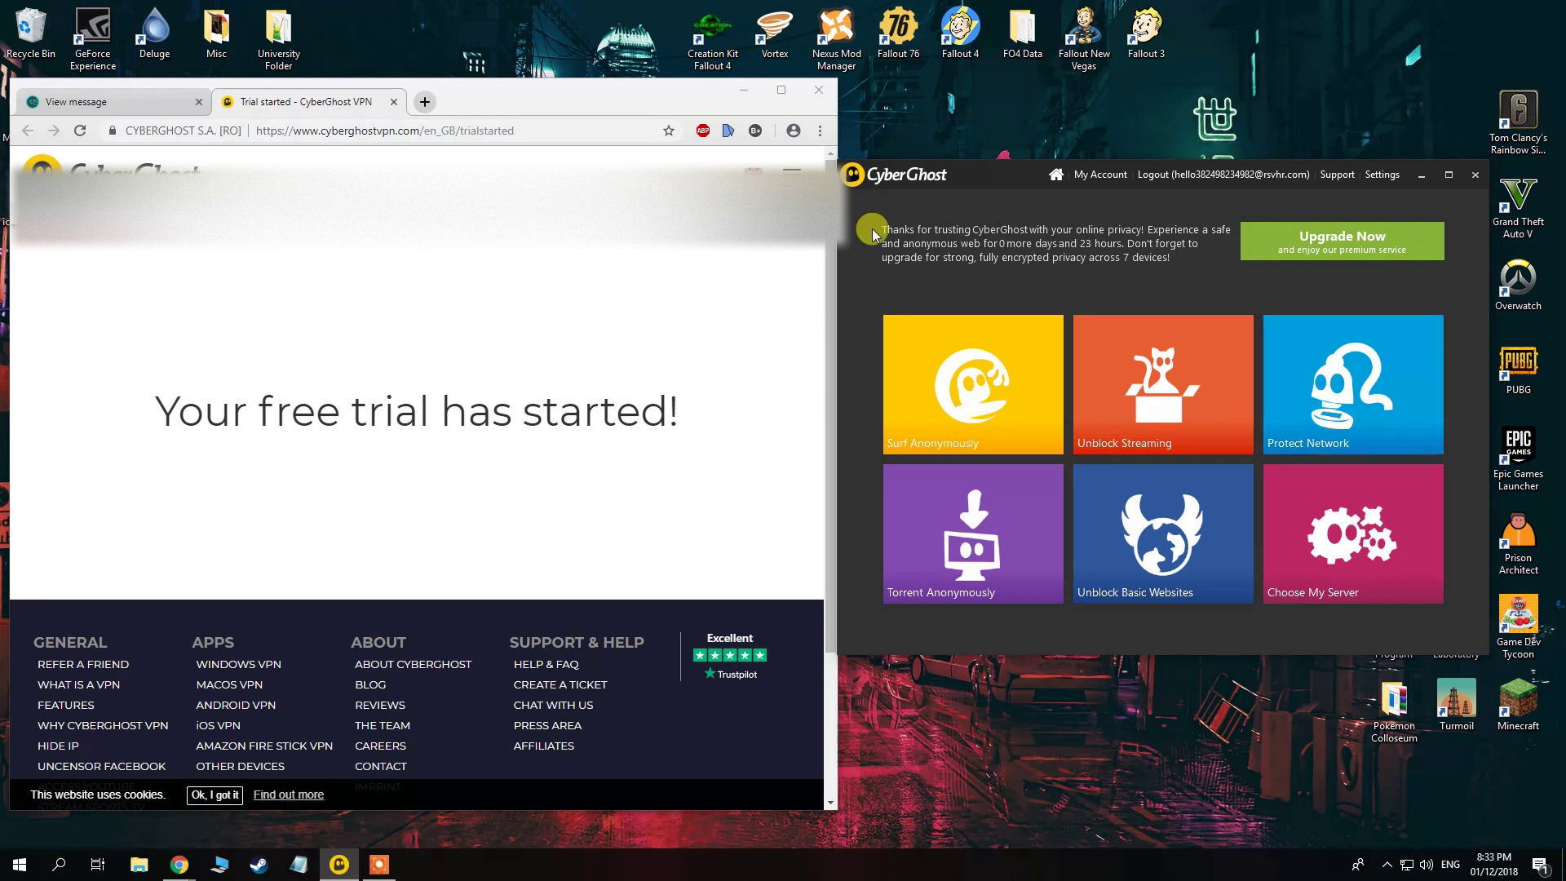
{"action": "left_click", "coordinate": [395, 102]}
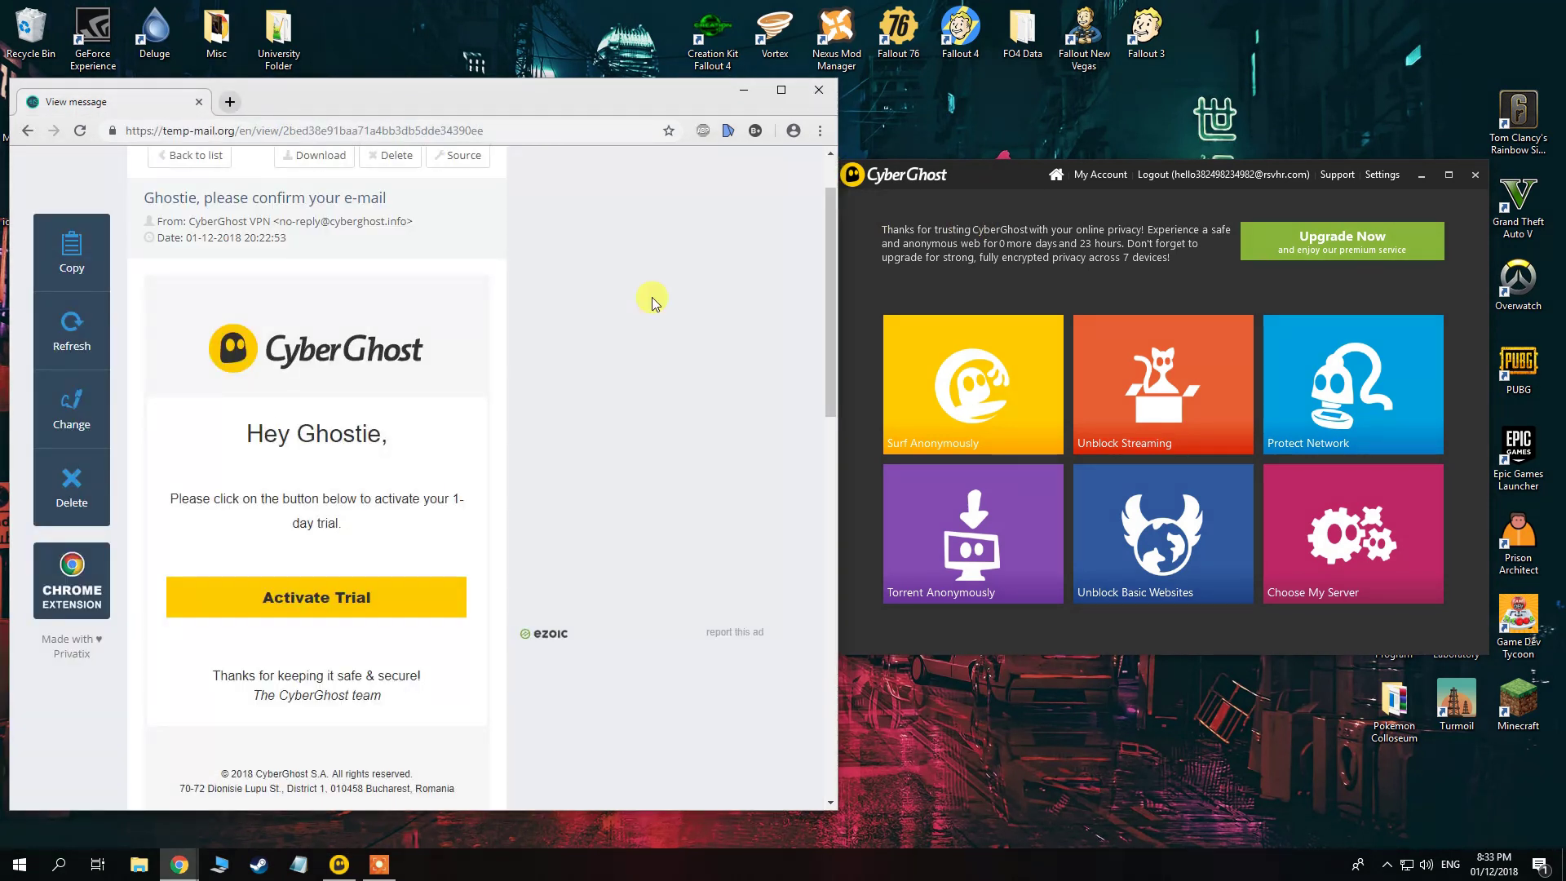
{"action": "left_click", "coordinate": [27, 130]}
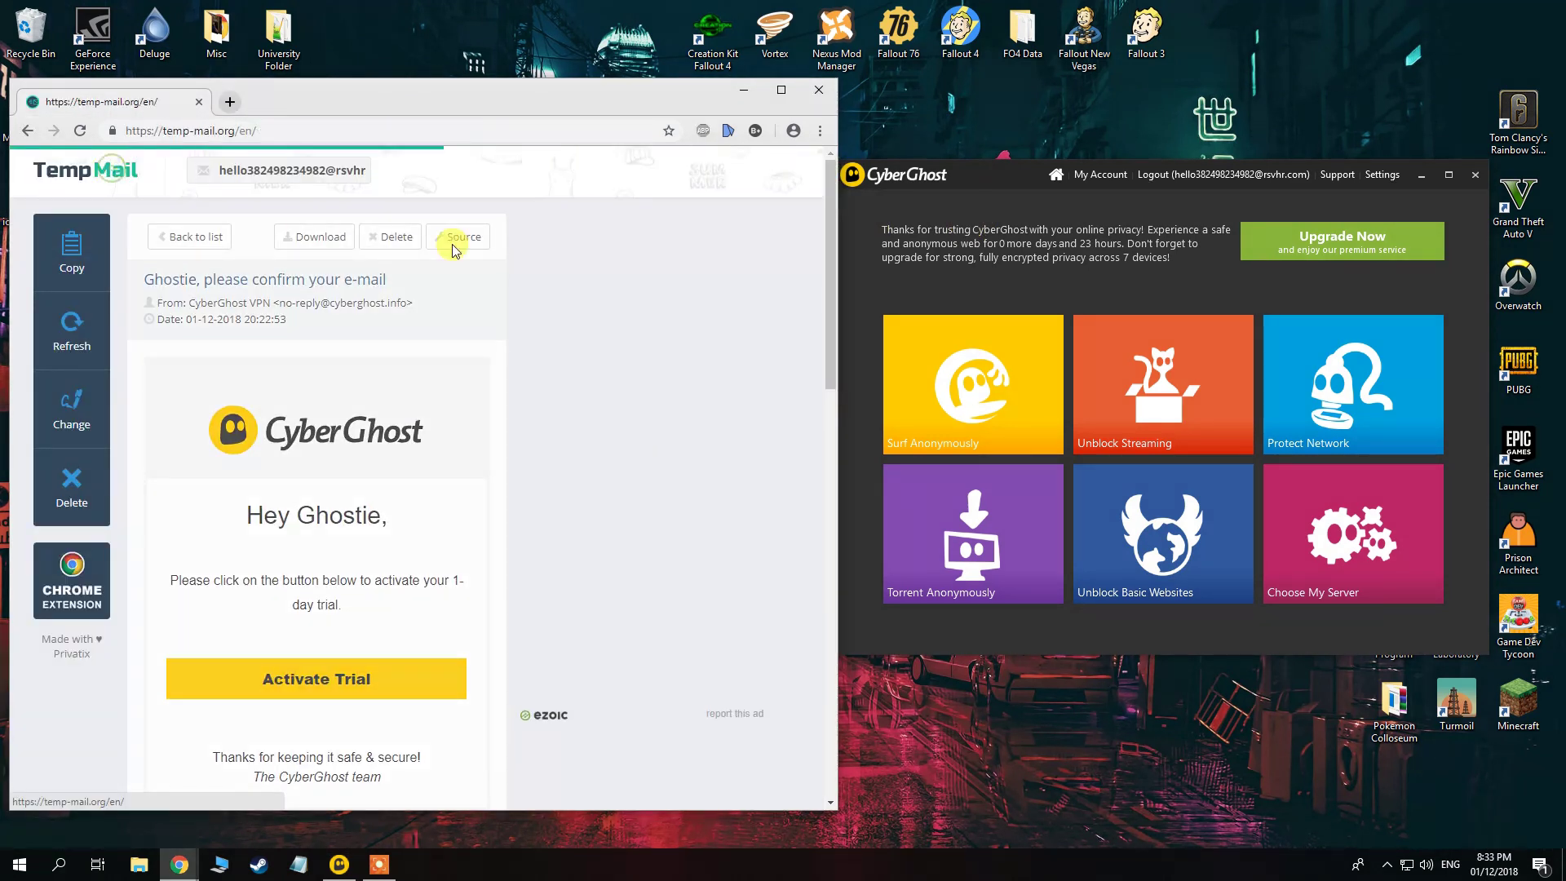